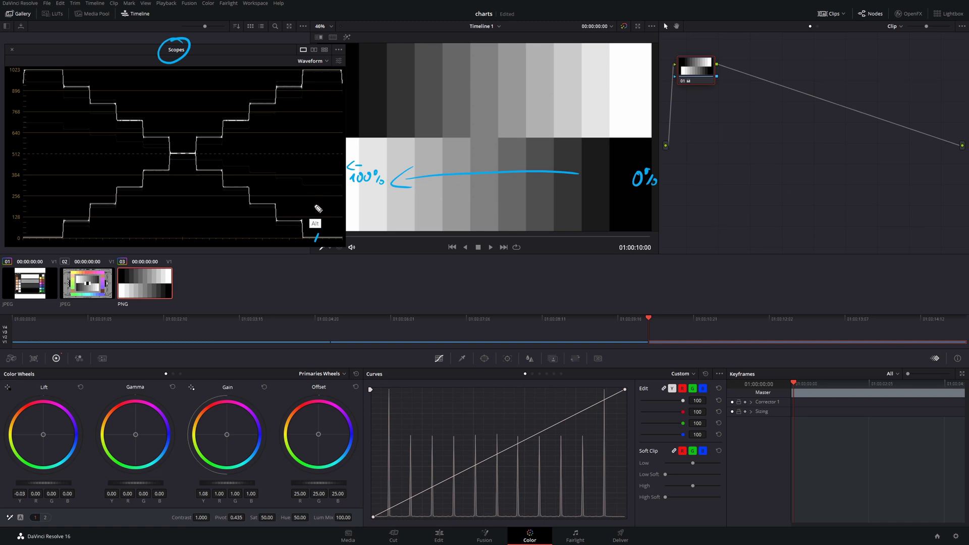
- Mark matching dark and bright patches on the grayscale chart and their corresponding steps on the waveform with the annotation pen
left_click_drag(290, 223, 241, 180)
key("ctrl")
left_click_drag(634, 206, 645, 201)
mouse_move(615, 202)
left_mouse_down()
mouse_move(624, 196)
mouse_move(579, 201)
left_mouse_up()
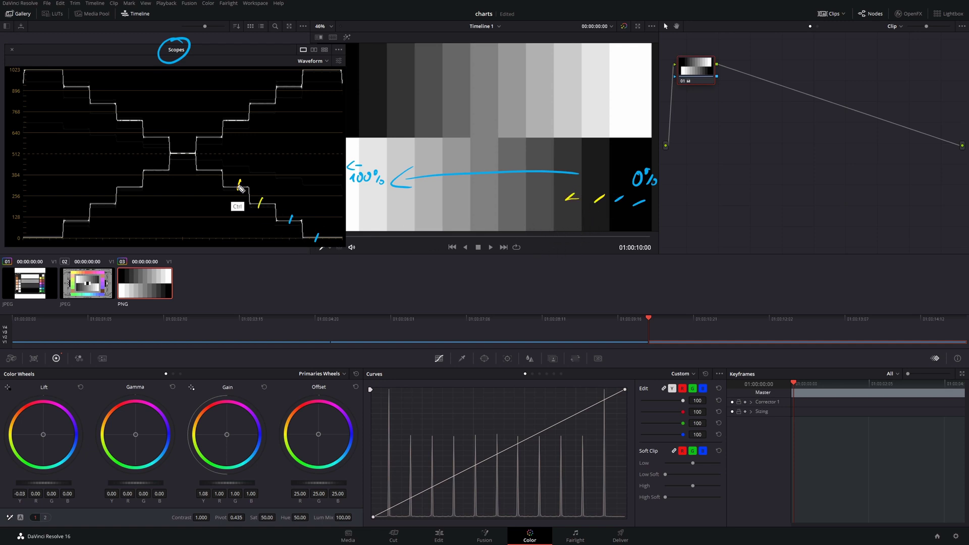
left_click_drag(234, 126, 259, 97)
mouse_move(570, 117)
left_mouse_down()
mouse_move(573, 107)
mouse_move(597, 114)
left_mouse_up()
mouse_move(230, 117)
left_mouse_down()
mouse_move(236, 125)
mouse_move(259, 103)
left_mouse_up()
- Check the waveform display settings, change the scope type to Parade, and save the project
left_click(338, 61)
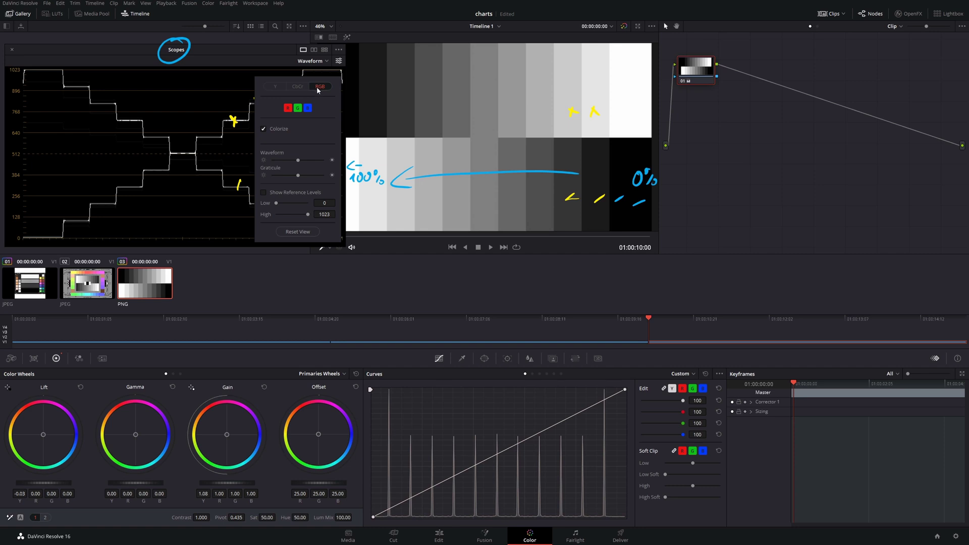
left_click(312, 61)
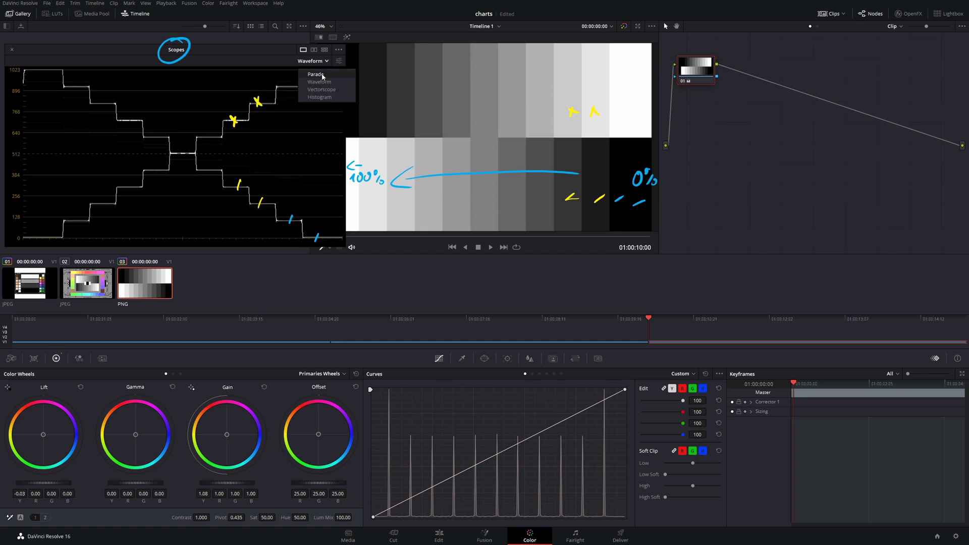
left_click(322, 75)
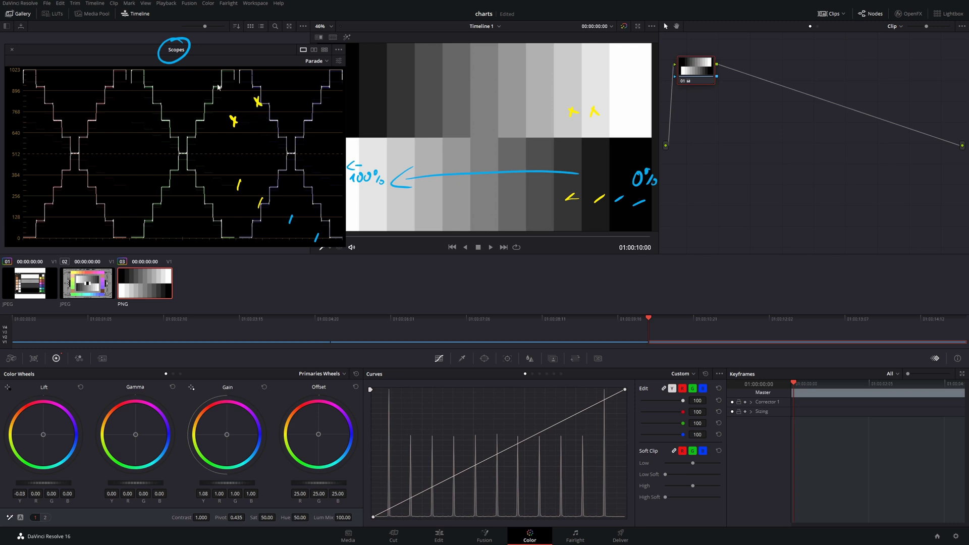
key("ctrl+s")
- Mark the second-brightest steps of the red, green and blue parade traces with crosses, and return to an unmarked Waveform scope
left_click_drag(38, 81, 44, 91)
left_click_drag(44, 81, 39, 90)
left_click_drag(106, 82, 113, 88)
mouse_move(113, 81)
left_mouse_down()
mouse_move(107, 89)
mouse_move(151, 89)
left_mouse_up()
left_click_drag(151, 81, 145, 90)
left_click_drag(214, 81, 221, 89)
mouse_move(220, 81)
left_mouse_down()
mouse_move(213, 89)
mouse_move(261, 89)
left_mouse_up()
left_click_drag(261, 80, 254, 89)
left_click_drag(321, 82, 321, 90)
key("ctrl+shift+7")
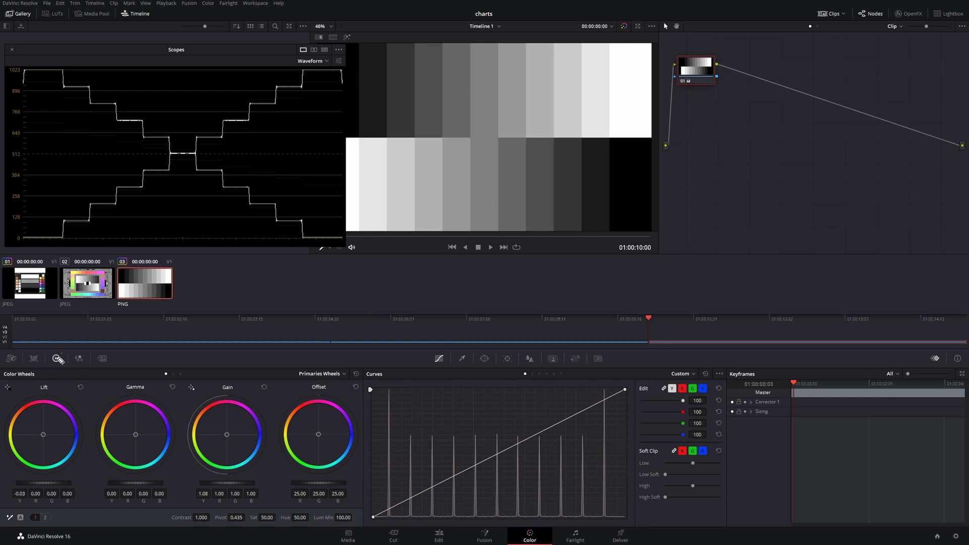
- Outline the Color Wheels palette and box the master controls of Lift, Gamma, Gain and Offset with the annotation pen
left_click(56, 358)
mouse_move(3, 373)
left_mouse_down()
mouse_move(353, 359)
mouse_move(359, 528)
left_mouse_up()
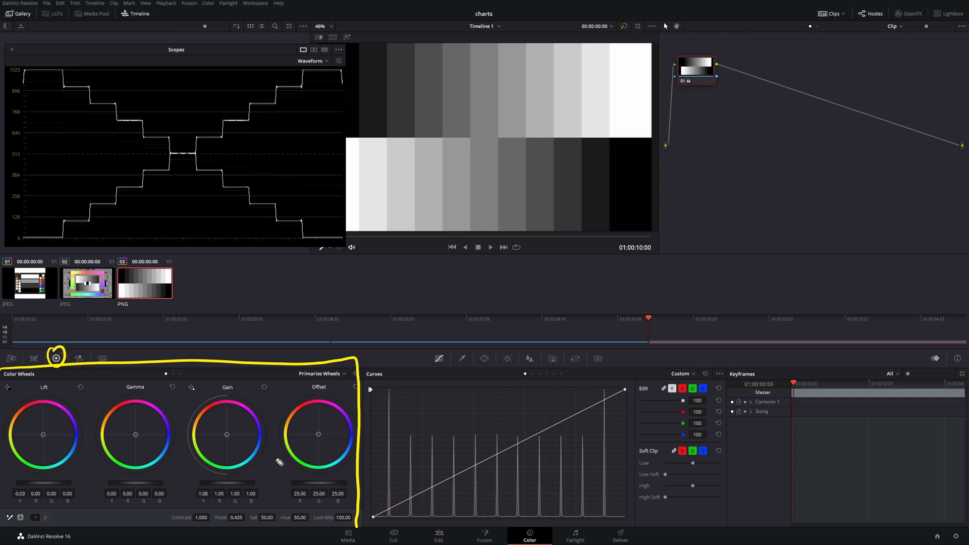
mouse_move(16, 471)
left_mouse_down()
mouse_move(81, 475)
mouse_move(26, 491)
mouse_move(106, 494)
mouse_move(108, 480)
mouse_move(181, 478)
mouse_move(172, 503)
mouse_move(102, 511)
left_mouse_up()
mouse_move(192, 474)
left_mouse_down()
mouse_move(202, 514)
mouse_move(229, 514)
mouse_move(203, 513)
left_mouse_up()
left_click_drag(283, 476, 286, 513)
mouse_move(281, 475)
left_mouse_down()
mouse_move(358, 482)
mouse_move(339, 519)
mouse_move(289, 511)
left_mouse_up()
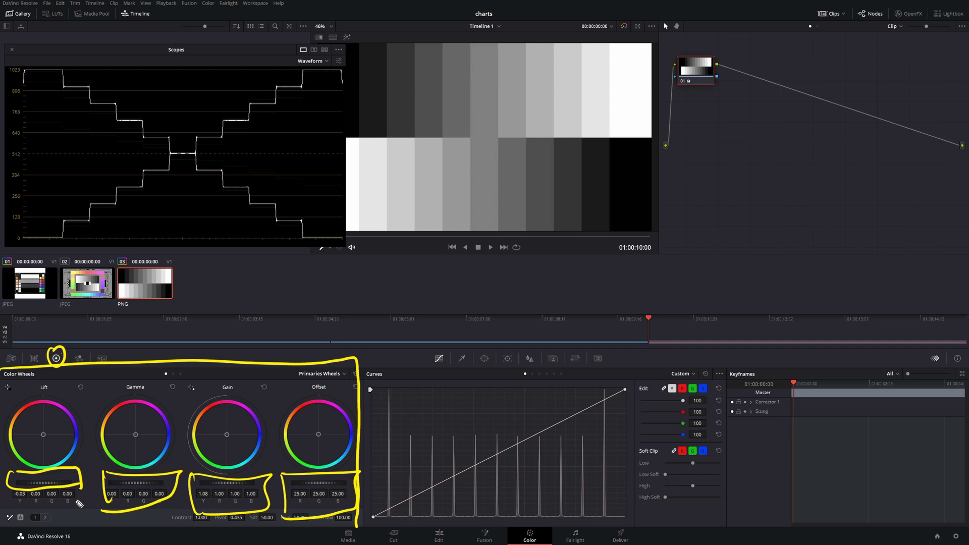
- Add a serial node after the first node, try its Offset at 70.20 and 37.19, and reset Offset
key("alt+s")
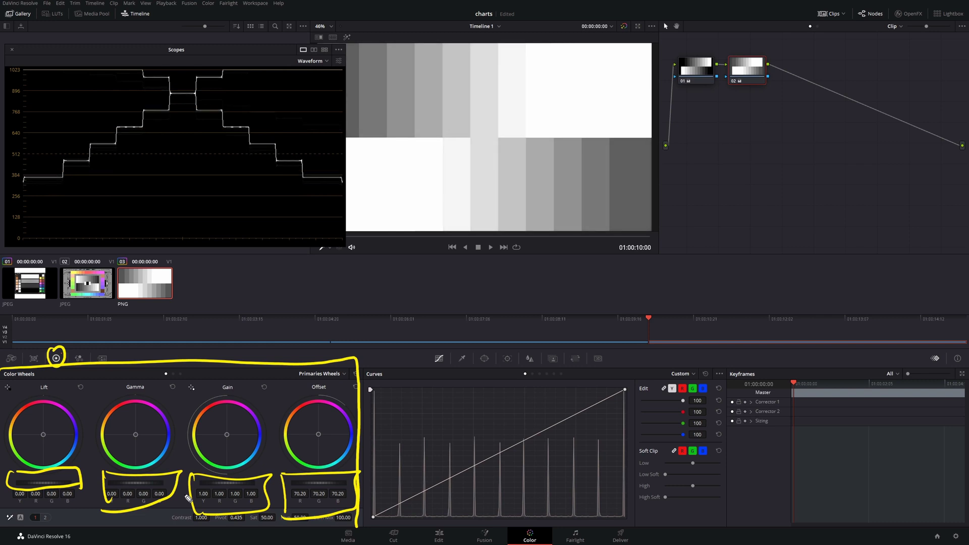
left_click_drag(279, 139, 281, 148)
left_click_drag(274, 139, 281, 139)
mouse_move(227, 106)
left_mouse_down()
mouse_move(229, 114)
mouse_move(229, 105)
left_mouse_up()
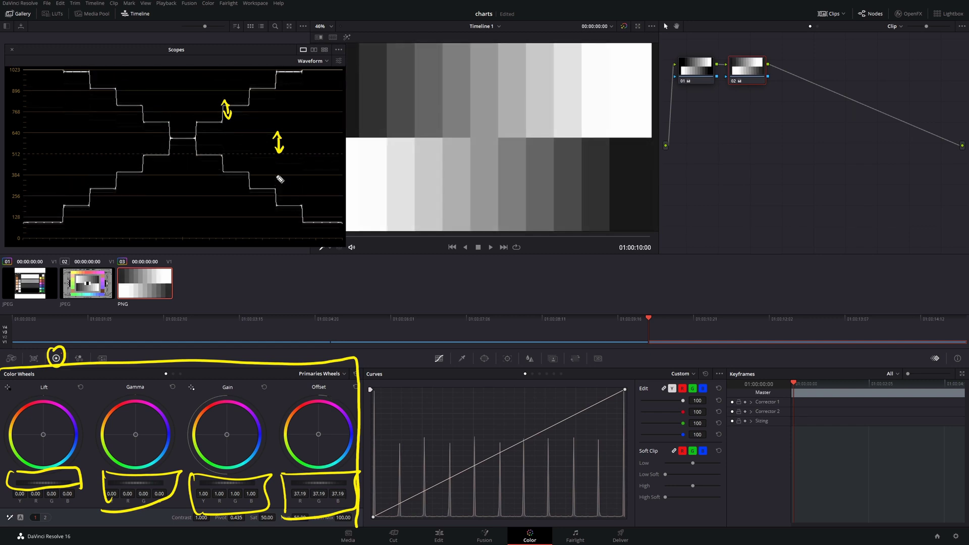
left_click(356, 387)
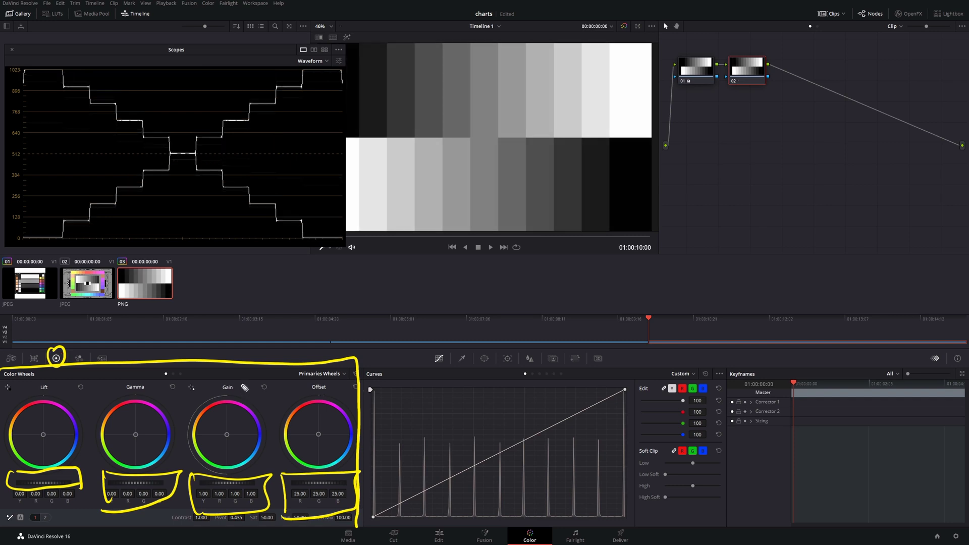
- Try the second node's Gain at 0.68, 1.11 and 0.84 and mark how the waveform steps move
left_click_drag(219, 394, 232, 377)
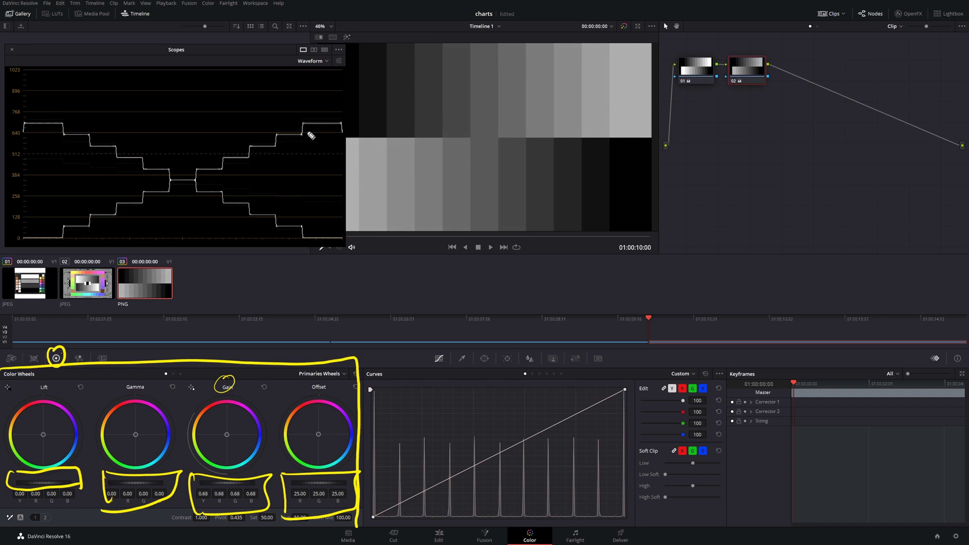
mouse_move(307, 125)
left_mouse_down()
mouse_move(311, 225)
mouse_move(325, 225)
left_mouse_up()
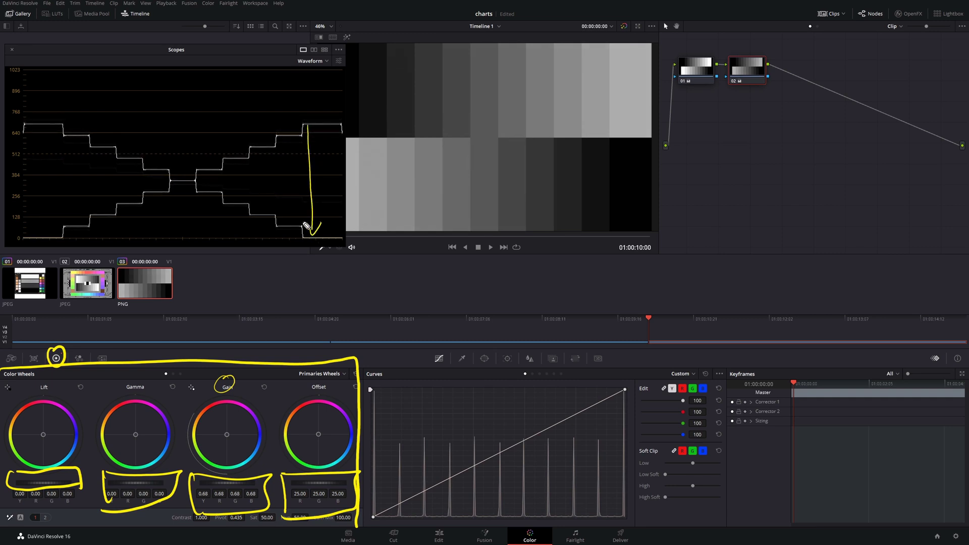
left_click_drag(282, 223, 285, 218)
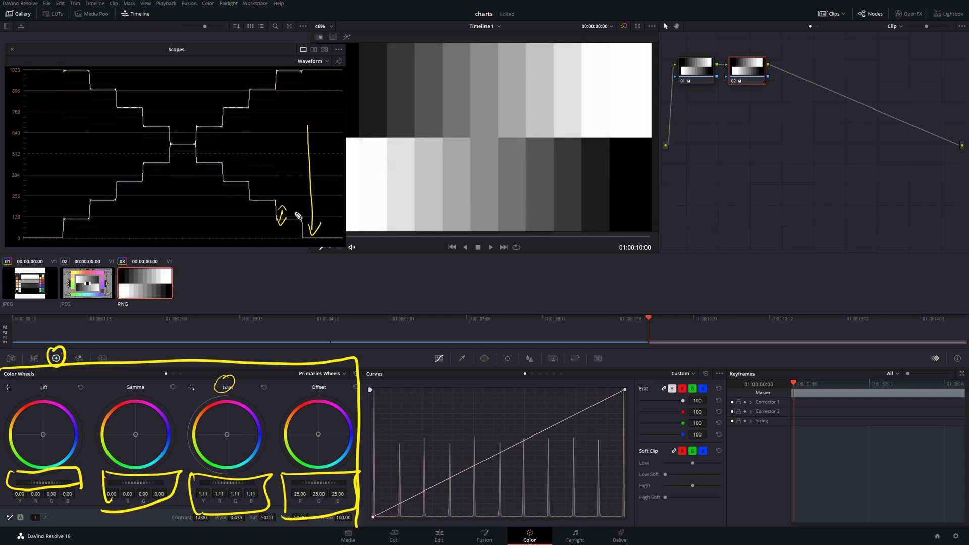
mouse_move(253, 199)
left_mouse_down()
mouse_move(223, 187)
mouse_move(221, 157)
left_mouse_up()
left_click_drag(228, 101, 258, 85)
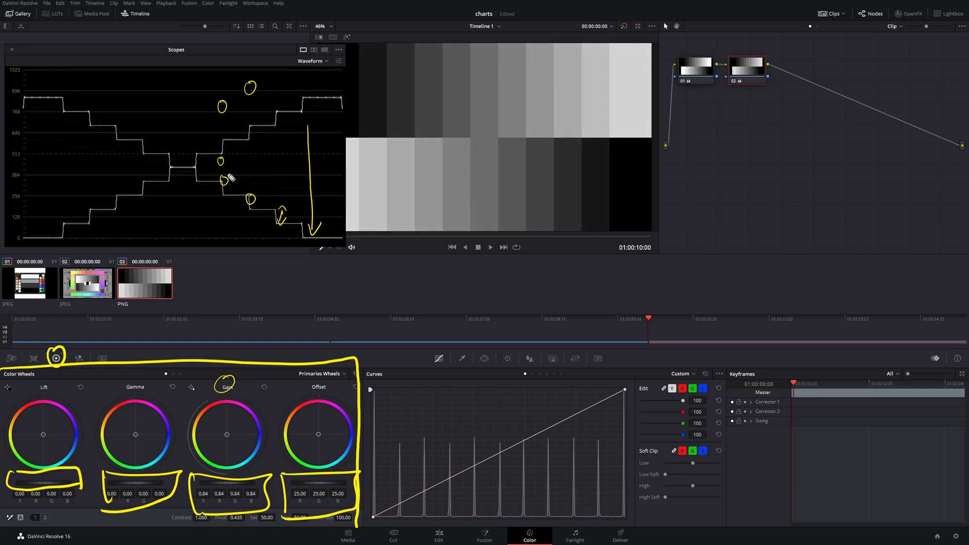
- Try Lift at 0.06 with Gain at 0.87 on the second node and mark the waveform's black and white ends
left_click_drag(35, 390, 58, 392)
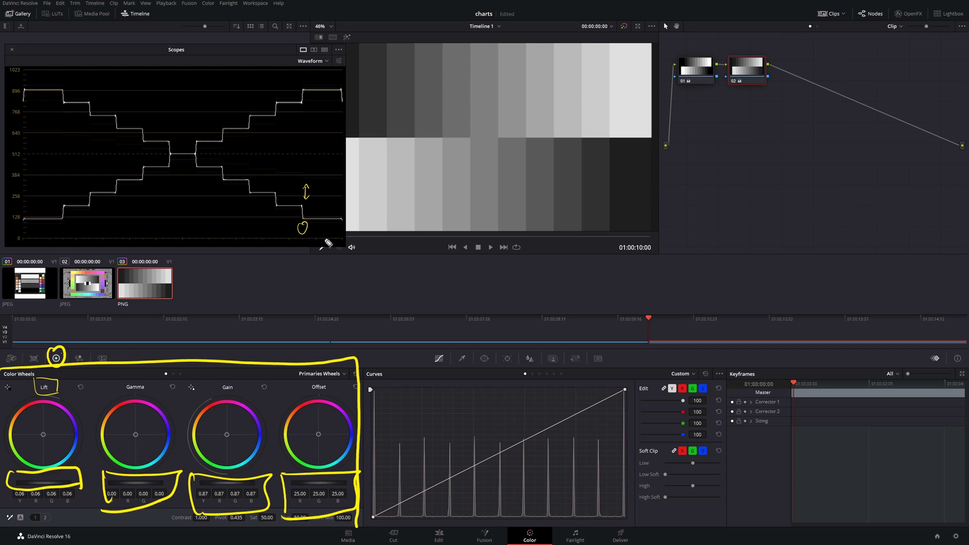
left_click_drag(52, 234, 52, 219)
mouse_move(48, 67)
left_mouse_down()
mouse_move(49, 80)
mouse_move(57, 78)
left_mouse_up()
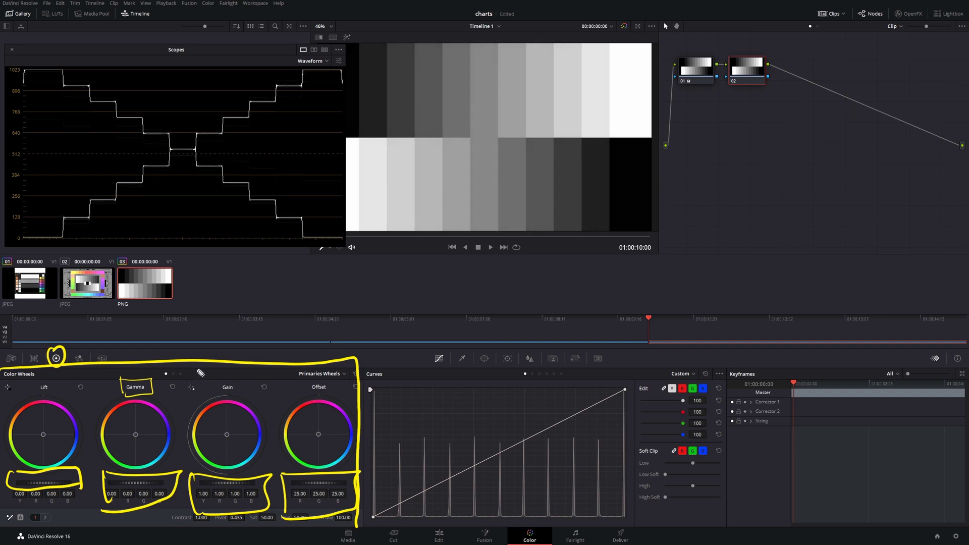
- Lower Gamma's Y value to -0.20, mark the midtone movement on the waveform, and clear the annotations
left_click_drag(183, 129, 184, 151)
left_click_drag(180, 142, 182, 111)
left_click_drag(180, 108, 186, 112)
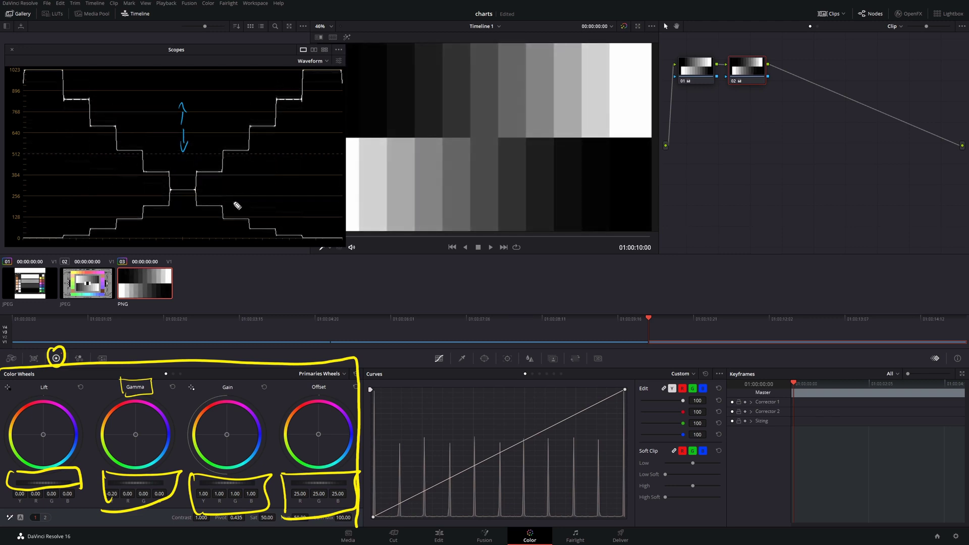
mouse_move(198, 199)
left_mouse_down()
mouse_move(225, 200)
mouse_move(227, 213)
mouse_move(251, 209)
mouse_move(275, 221)
mouse_move(277, 235)
left_mouse_up()
key("Escape")
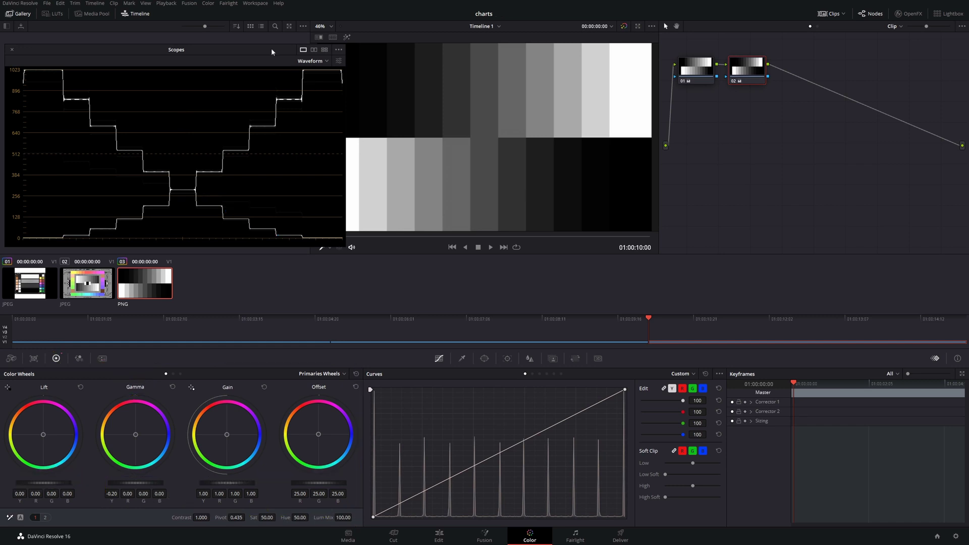
- Move the Scopes window up and shrink it so that it leaves the viewer image uncovered
mouse_move(268, 54)
left_mouse_down()
mouse_move(238, 44)
mouse_move(271, 56)
mouse_move(268, 48)
left_mouse_up()
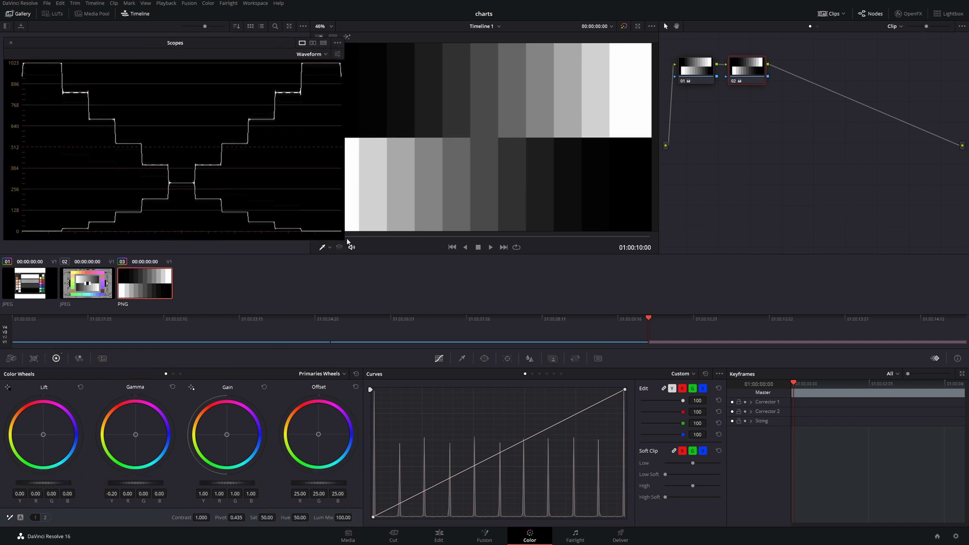
left_click_drag(344, 239, 310, 233)
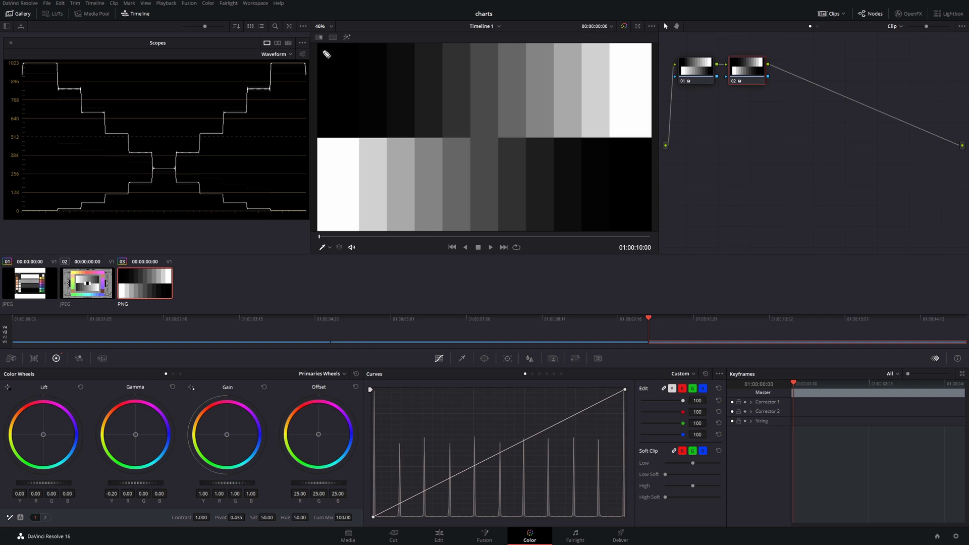
- Outline the chart's upper grayscale band and sketch two diagonals, a baseline arrow and an arch across it
mouse_move(323, 46)
left_mouse_down()
mouse_move(318, 133)
mouse_move(639, 132)
left_mouse_up()
mouse_move(323, 46)
left_mouse_down()
mouse_move(643, 54)
mouse_move(651, 124)
left_mouse_up()
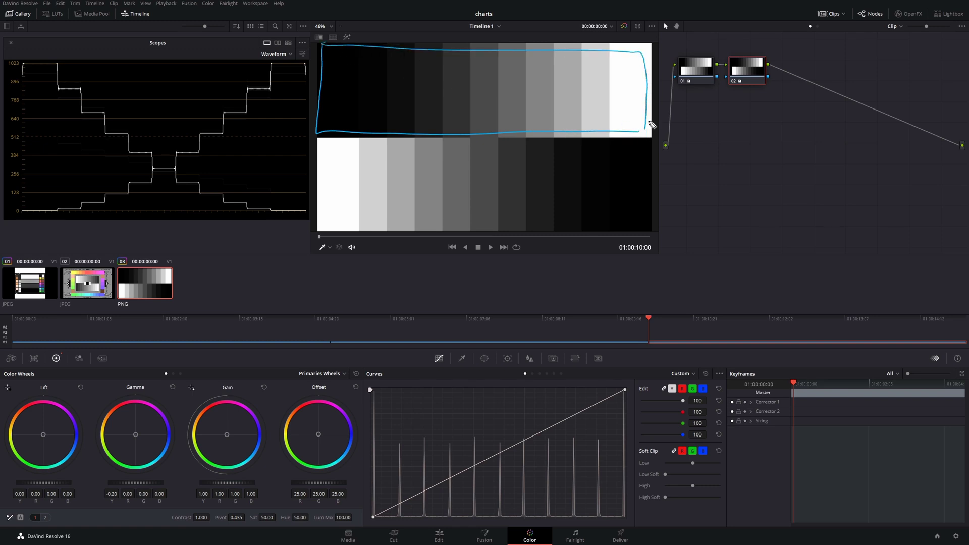
left_click_drag(318, 133, 641, 54)
left_click_drag(323, 45, 645, 133)
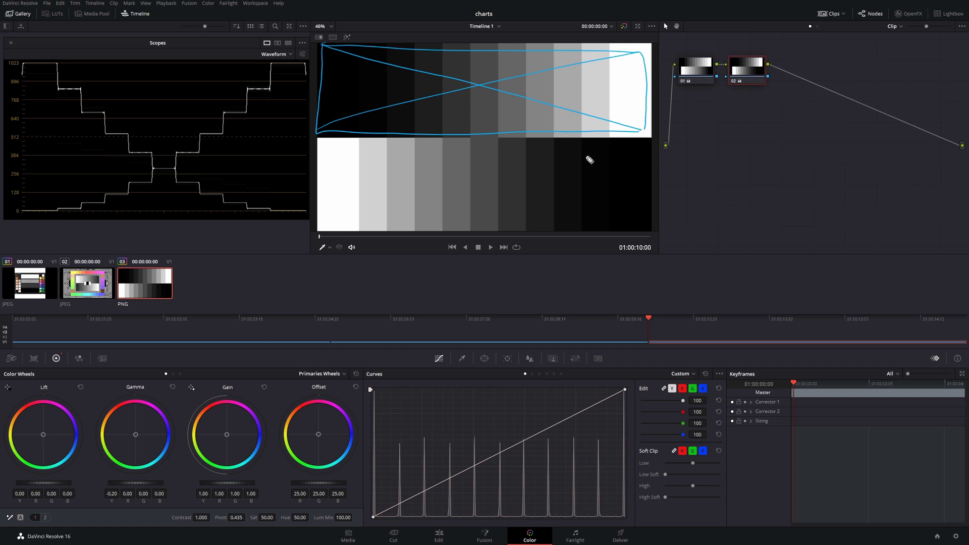
mouse_move(326, 49)
left_mouse_down()
mouse_move(324, 110)
mouse_move(324, 50)
left_mouse_up()
mouse_move(308, 123)
left_mouse_down()
mouse_move(634, 141)
mouse_move(631, 131)
mouse_move(644, 153)
left_mouse_up()
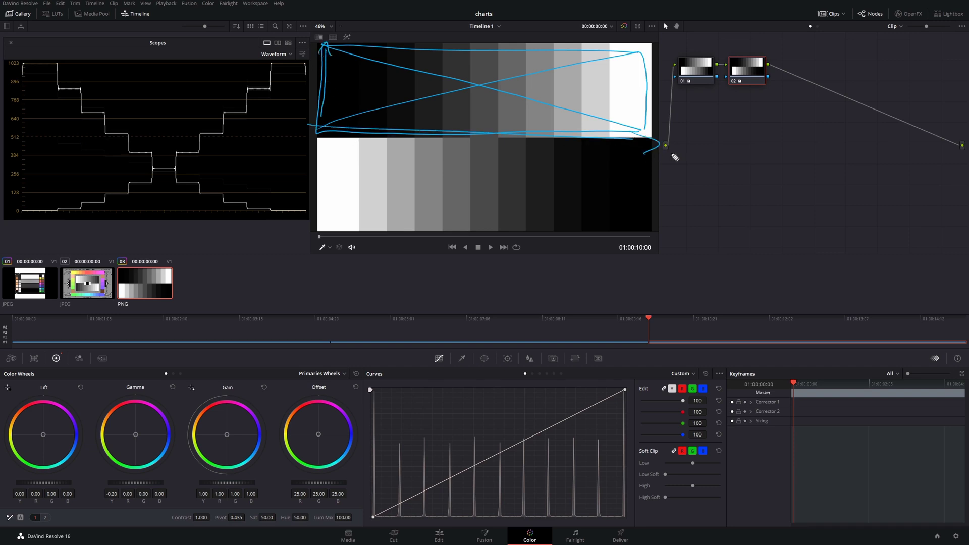
mouse_move(324, 133)
left_mouse_down()
mouse_move(370, 79)
mouse_move(444, 58)
mouse_move(543, 64)
mouse_move(596, 87)
mouse_move(649, 134)
left_mouse_up()
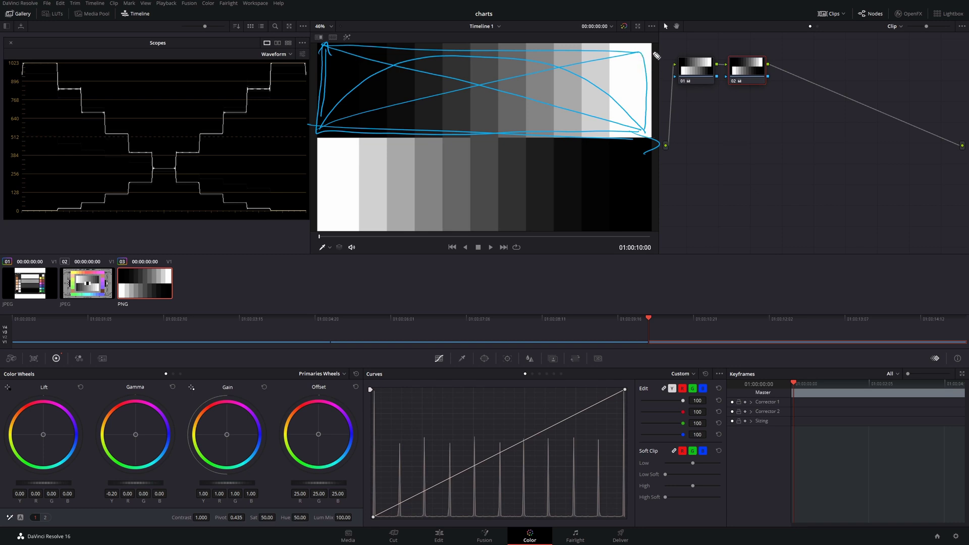
- Label the sketch over the grayscale band with Lift at the dark end, Gain at the bright end and Gamma on the arch
mouse_move(654, 53)
left_mouse_down()
mouse_move(649, 63)
mouse_move(677, 57)
mouse_move(641, 49)
left_mouse_up()
mouse_move(333, 65)
left_mouse_down()
mouse_move(359, 63)
mouse_move(345, 57)
left_mouse_up()
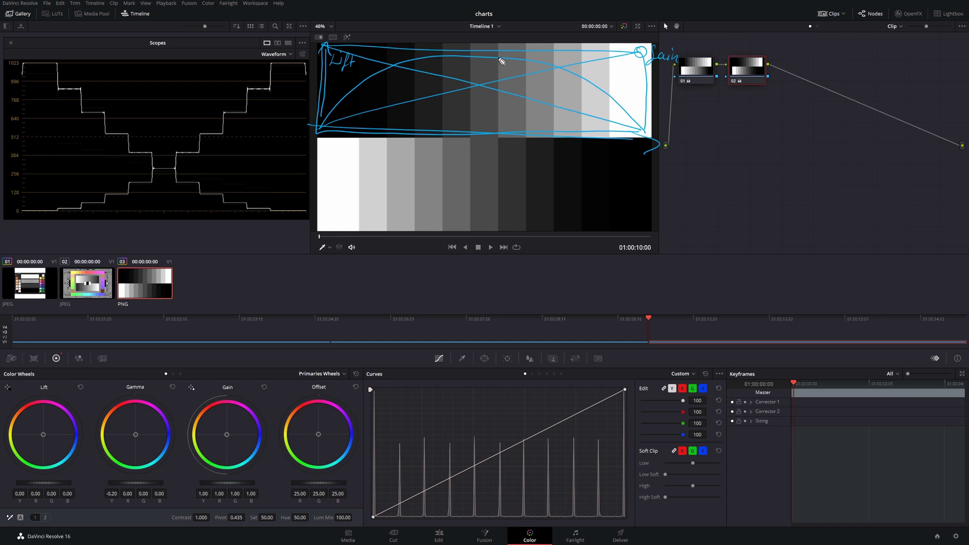
mouse_move(466, 60)
left_mouse_down()
mouse_move(467, 69)
mouse_move(504, 67)
left_mouse_up()
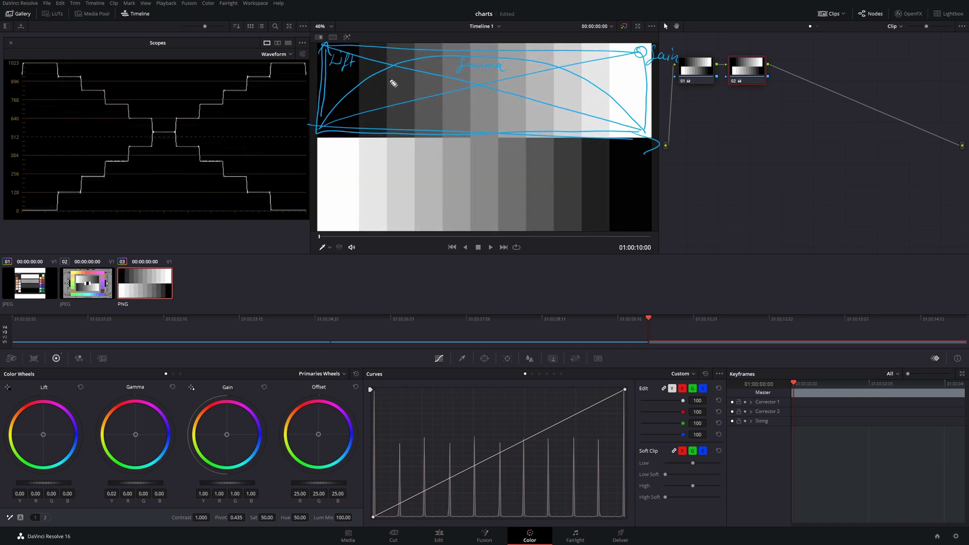
- Hatch the darkest and brightest ends of the sketched tonal range on the upper grayscale band
key("ctrl")
left_click_drag(354, 45, 328, 69)
mouse_move(364, 59)
left_mouse_down()
mouse_move(331, 77)
mouse_move(331, 87)
left_mouse_up()
mouse_move(370, 87)
left_mouse_down()
mouse_move(331, 98)
mouse_move(334, 113)
left_mouse_up()
mouse_move(623, 43)
left_mouse_down()
mouse_move(591, 58)
mouse_move(598, 65)
left_mouse_up()
mouse_move(647, 65)
left_mouse_down()
mouse_move(610, 76)
mouse_move(614, 90)
left_mouse_up()
mouse_move(643, 102)
left_mouse_down()
mouse_move(610, 110)
mouse_move(609, 123)
mouse_move(628, 101)
mouse_move(624, 73)
left_mouse_up()
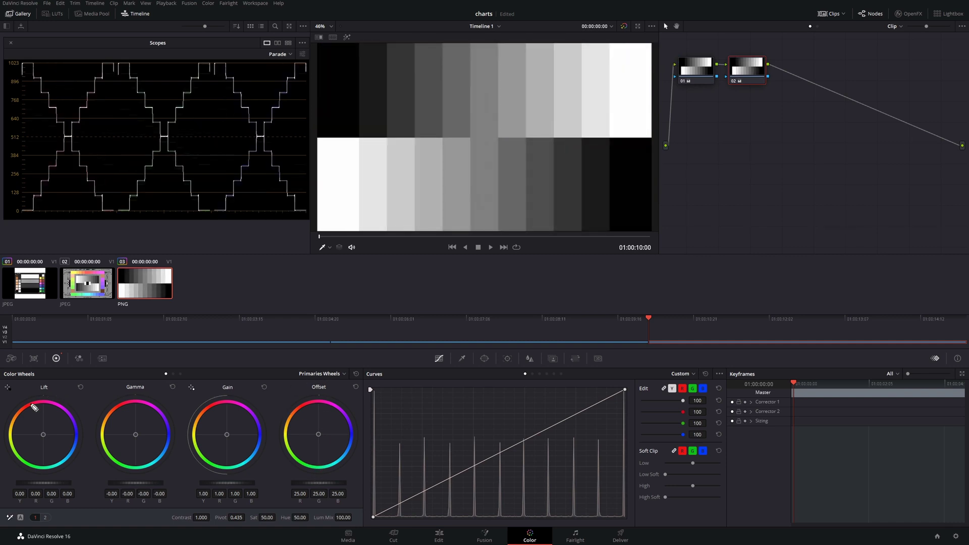
- Outline the four color wheels and tint Offset toward magenta, easing it back to R 27.49, G 23.04, B 26.53
mouse_move(11, 420)
left_mouse_down()
mouse_move(19, 482)
mouse_move(117, 465)
mouse_move(227, 468)
mouse_move(355, 456)
mouse_move(328, 397)
mouse_move(20, 400)
left_mouse_up()
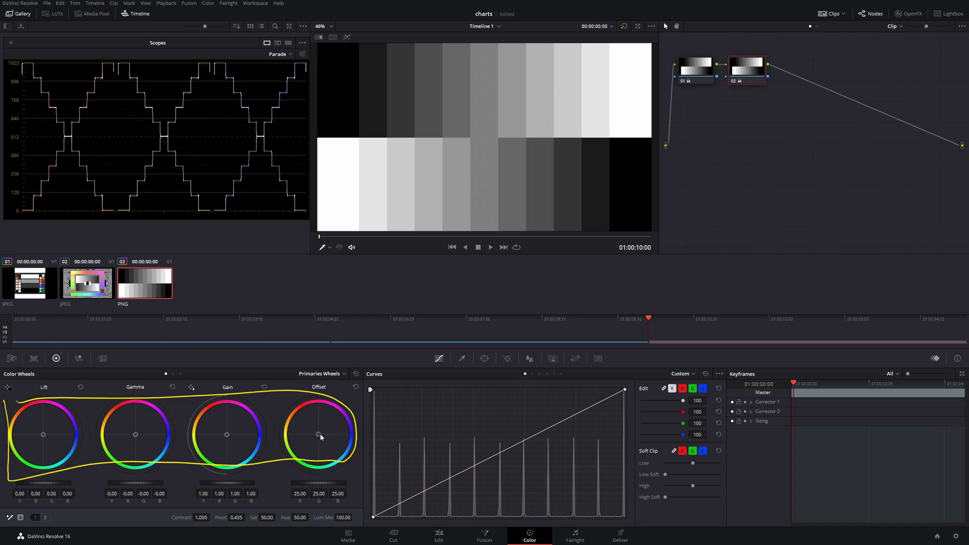
left_click_drag(319, 436, 326, 427)
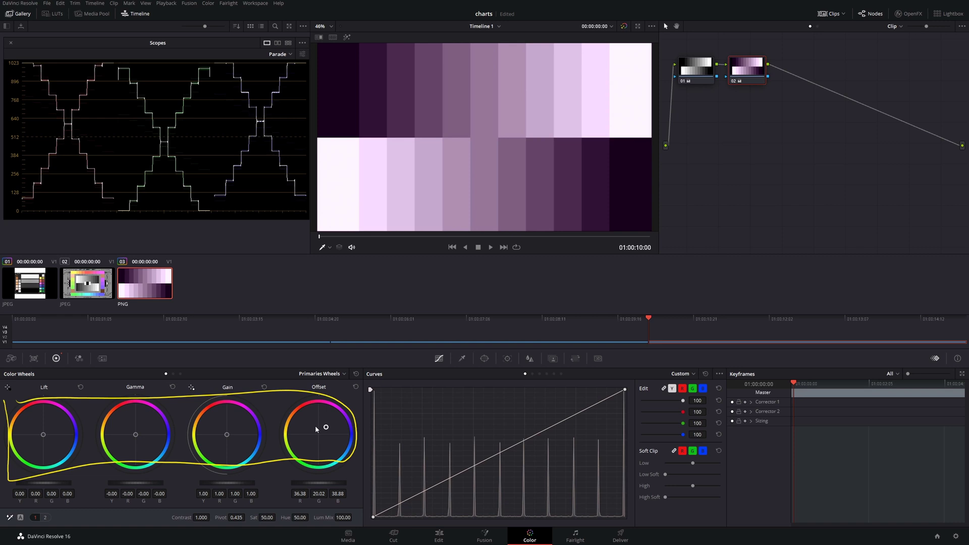
left_click_drag(327, 429, 320, 433)
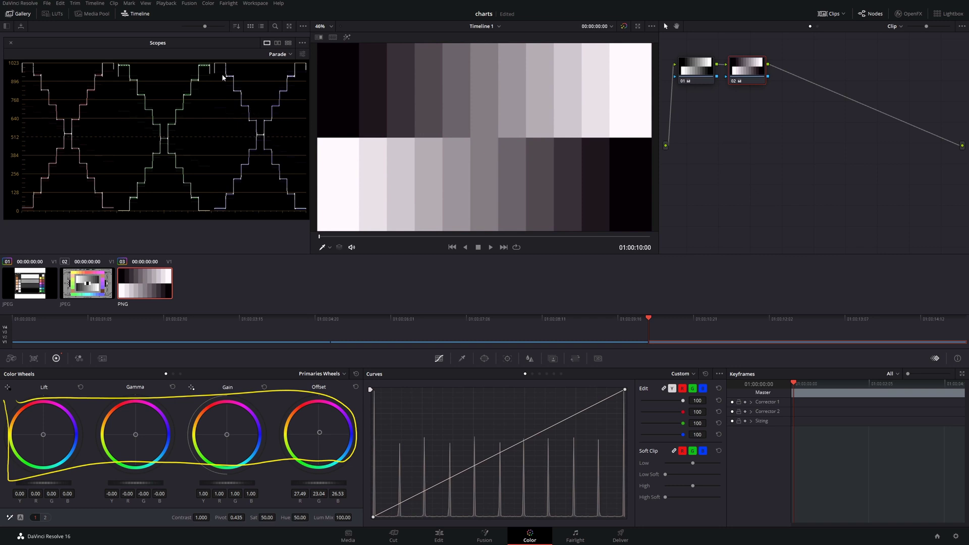
- Save the project and hand-label the red, green and blue traces on the parade scope
key("ctrl+s")
left_click_drag(54, 61, 69, 78)
left_click_drag(171, 64, 158, 90)
mouse_move(255, 60)
left_mouse_down()
mouse_move(253, 80)
mouse_move(270, 79)
left_mouse_up()
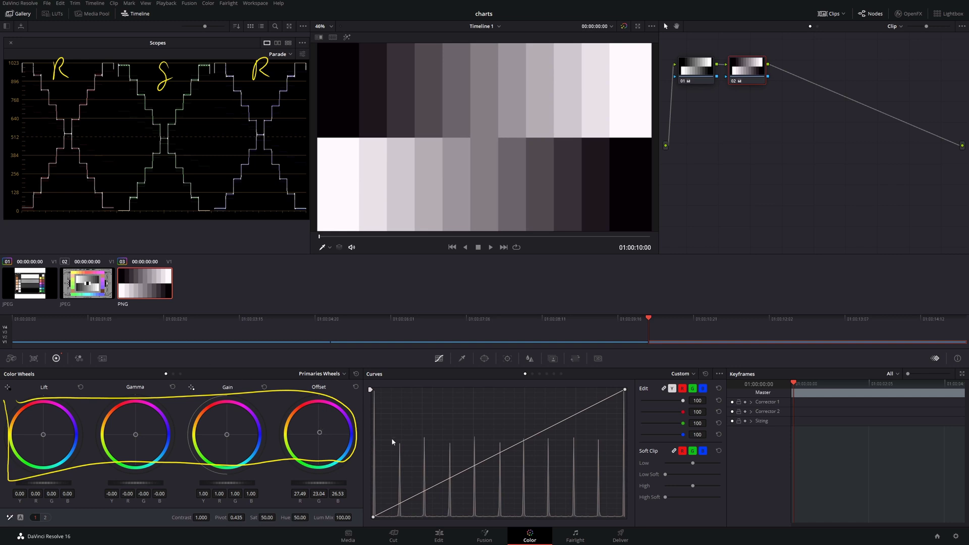
- Tint Offset toward red with R 29.18, G 22.30, B 20.49, and reset the Offset wheel
mouse_move(320, 434)
left_mouse_down()
mouse_move(327, 424)
mouse_move(317, 431)
left_mouse_up()
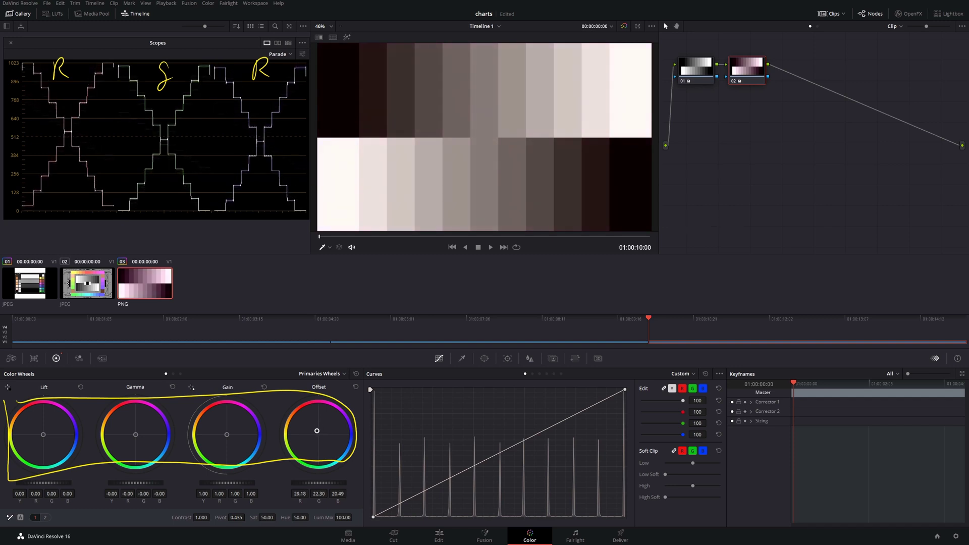
left_click(355, 388)
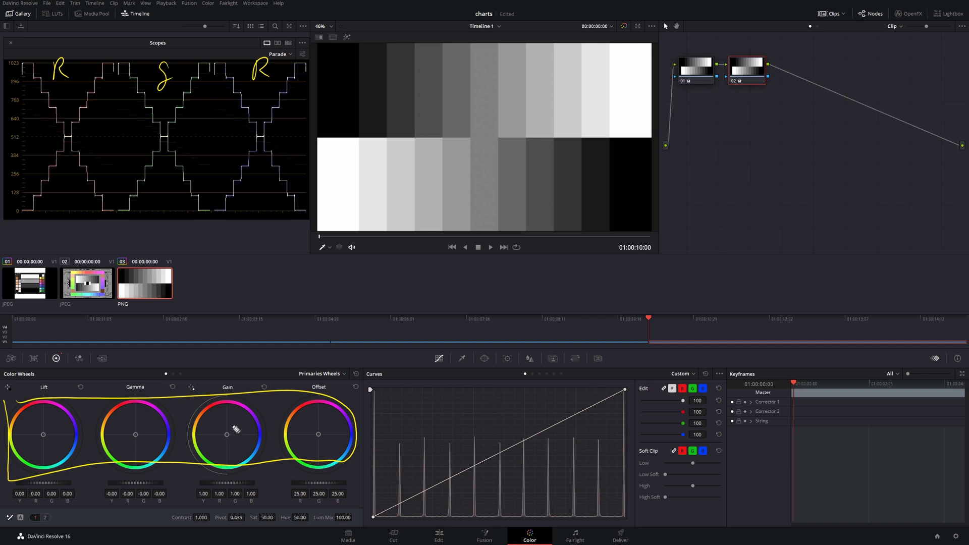
- Tint the Gain wheel to R 1.24, G 0.66, B 0.86 and sketch its rising influence curve over the upper grayscale band
left_click_drag(247, 410, 245, 413)
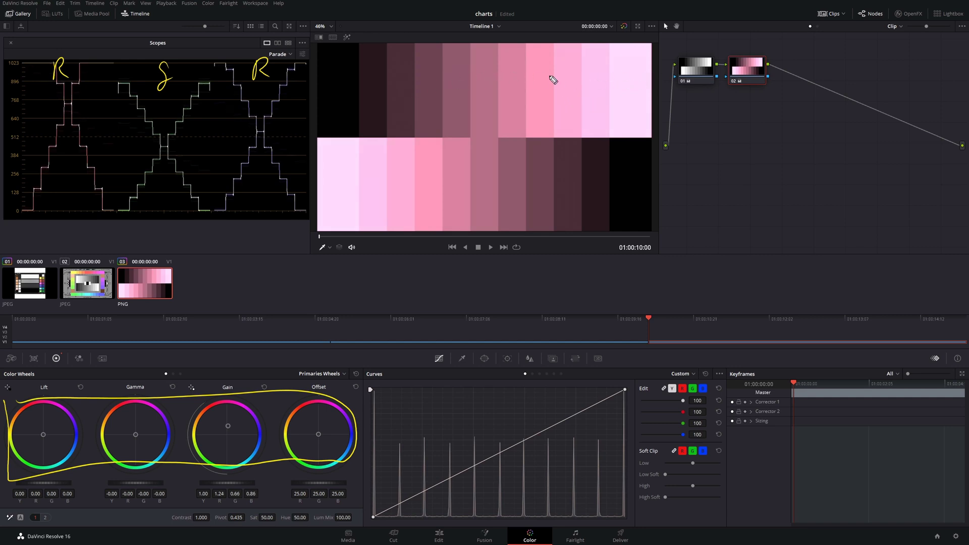
mouse_move(648, 49)
left_mouse_down()
mouse_move(594, 75)
mouse_move(316, 136)
left_mouse_up()
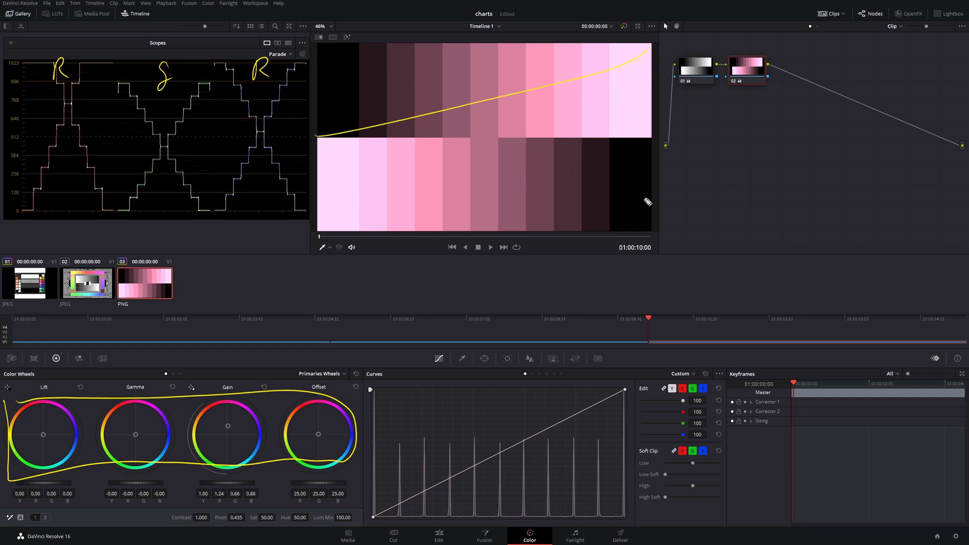
- Tint Gain toward cyan with R 0.86, G 1.16, B 1.11, and draw arrows down at the red trace and up at the green trace
key("ctrl+z")
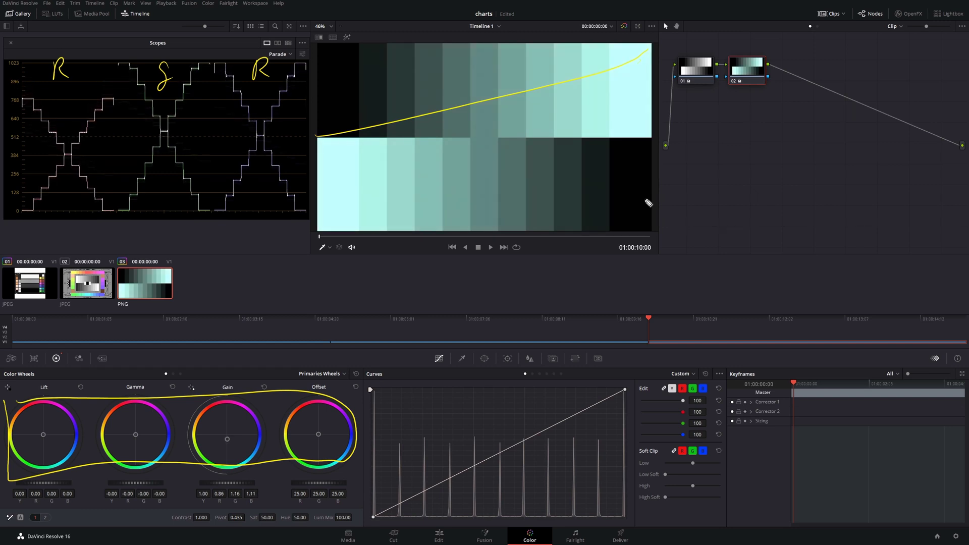
mouse_move(80, 63)
left_mouse_down()
mouse_move(78, 78)
mouse_move(90, 84)
left_mouse_up()
left_click_drag(195, 118, 205, 82)
key("ctrl+d")
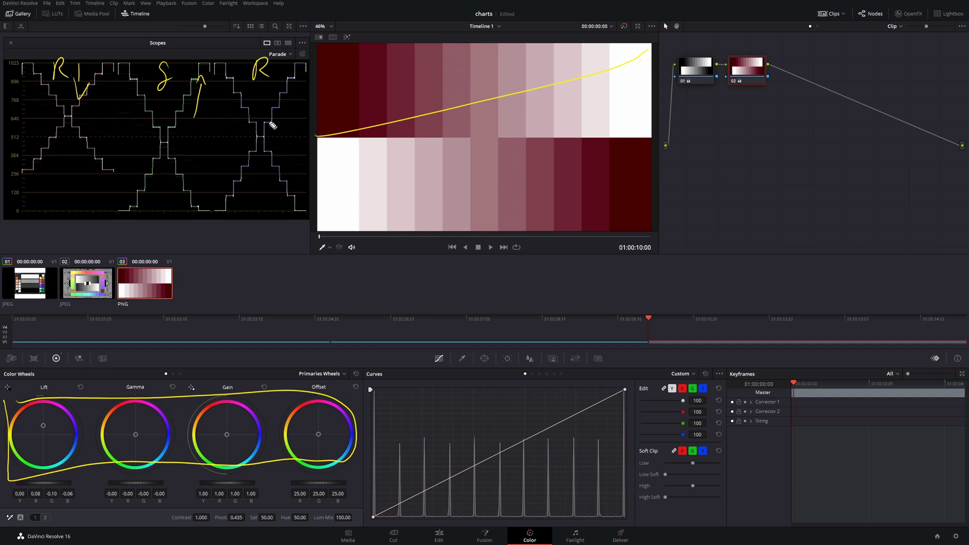
- Draw an upward arrow below the red parade trace and hand-label it Lift
mouse_move(61, 207)
left_mouse_down()
mouse_move(64, 177)
mouse_move(74, 172)
mouse_move(77, 191)
mouse_move(95, 207)
mouse_move(101, 179)
left_mouse_up()
left_click_drag(92, 191, 100, 189)
left_click_drag(103, 183, 105, 199)
left_click_drag(99, 190, 112, 189)
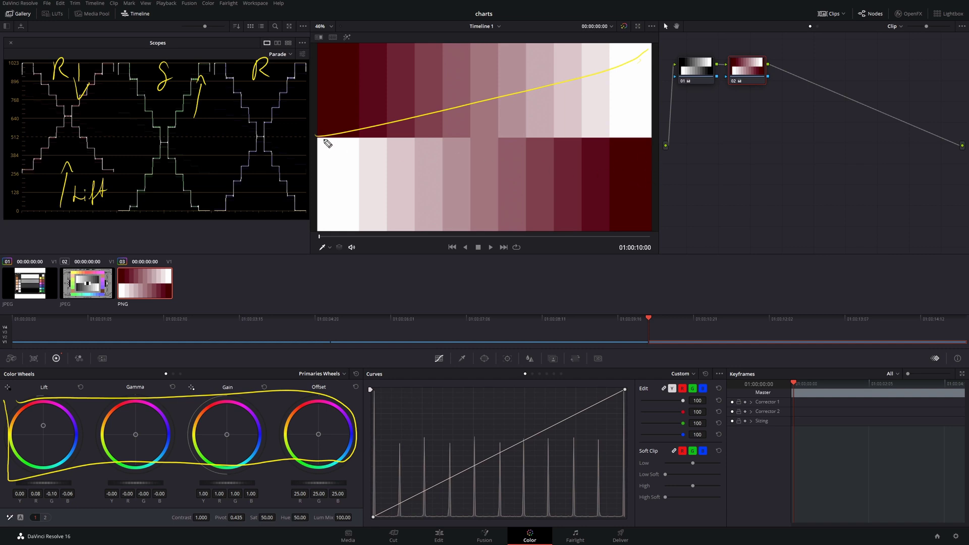
- Sketch Lift's falling influence curve over the lower grayscale band, and label the two curves Lift and Gain
left_click_drag(319, 141, 636, 233)
mouse_move(586, 186)
left_mouse_down()
mouse_move(589, 197)
mouse_move(626, 188)
left_mouse_up()
mouse_move(595, 85)
left_mouse_down()
mouse_move(589, 101)
mouse_move(616, 89)
mouse_move(629, 101)
left_mouse_up()
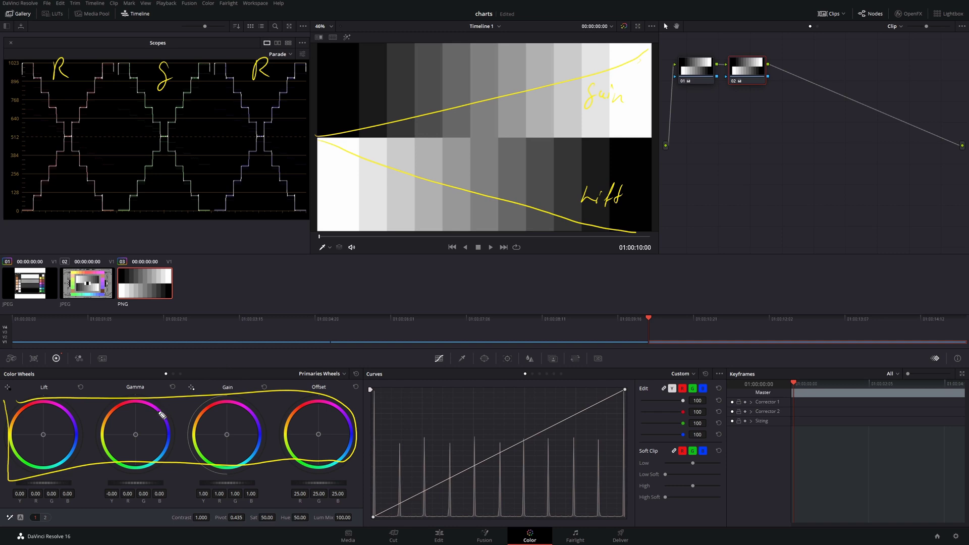
- Tint Gamma to R 0.06, G -0.07, B -0.05, shift it to R 0.03, G -0.08, B 0.03, and mark the parade's midtone changes
left_click_drag(135, 435, 135, 421)
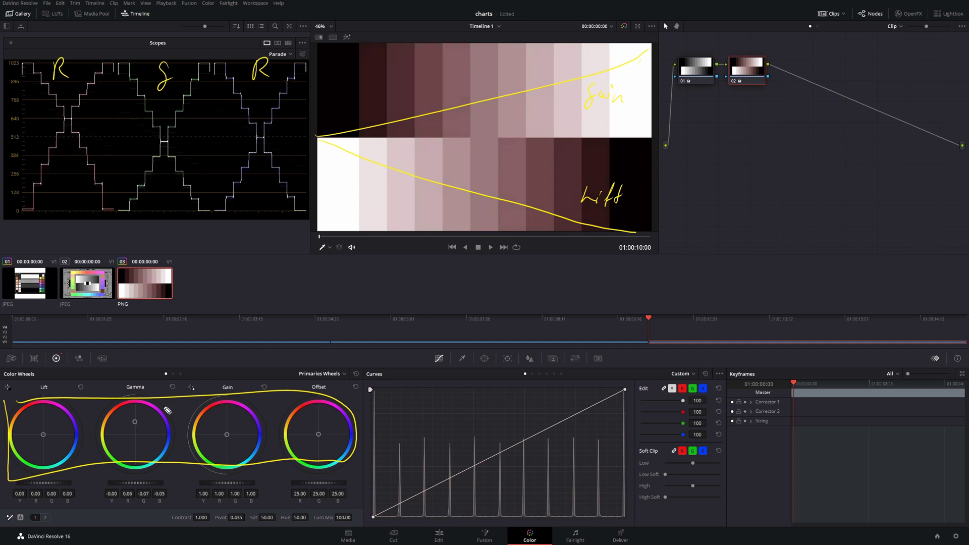
left_click_drag(76, 118, 80, 130)
left_click_drag(175, 143, 180, 146)
left_click_drag(269, 137, 279, 137)
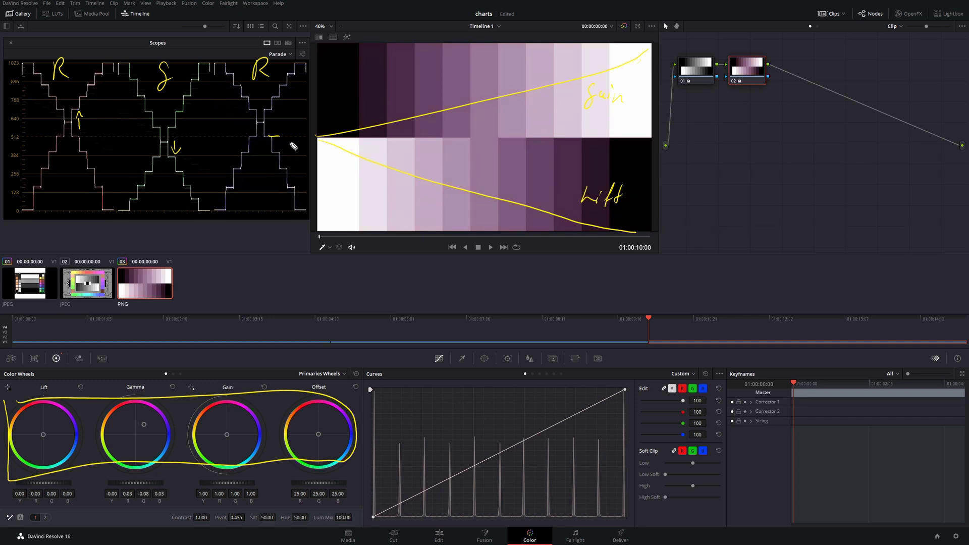
left_click_drag(275, 124, 282, 114)
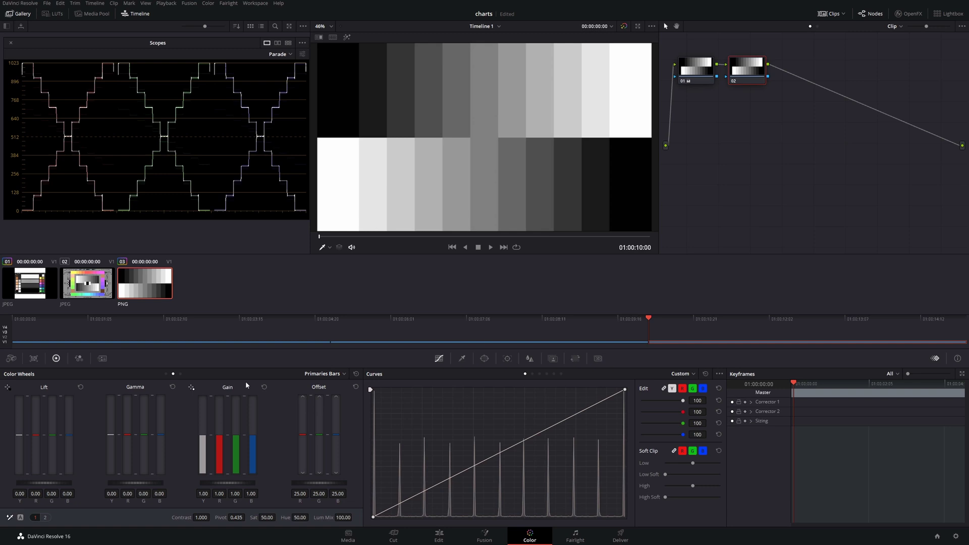
- Try luminance-only changes in the primaries bars, including Gain Y at 0.88, and reset the adjusted controls
left_click(166, 374)
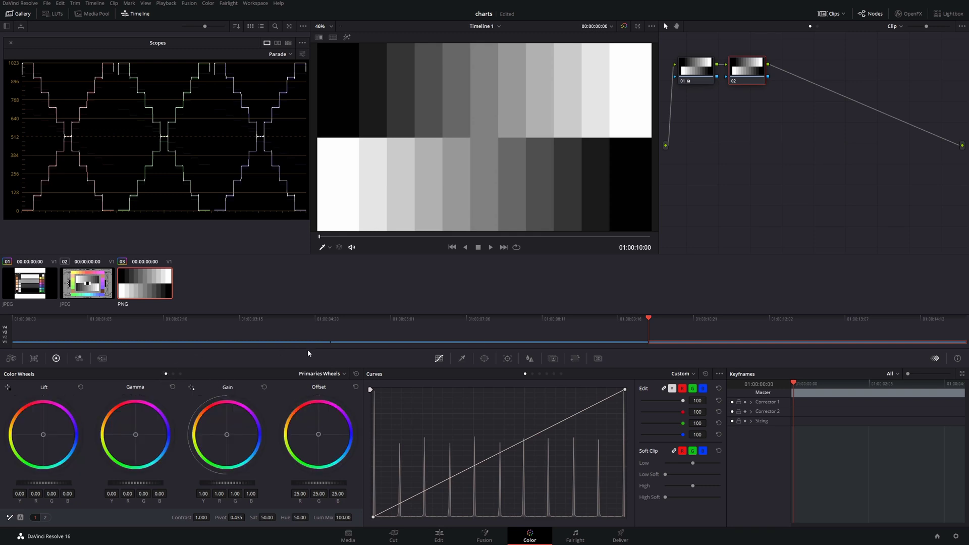
left_click(172, 374)
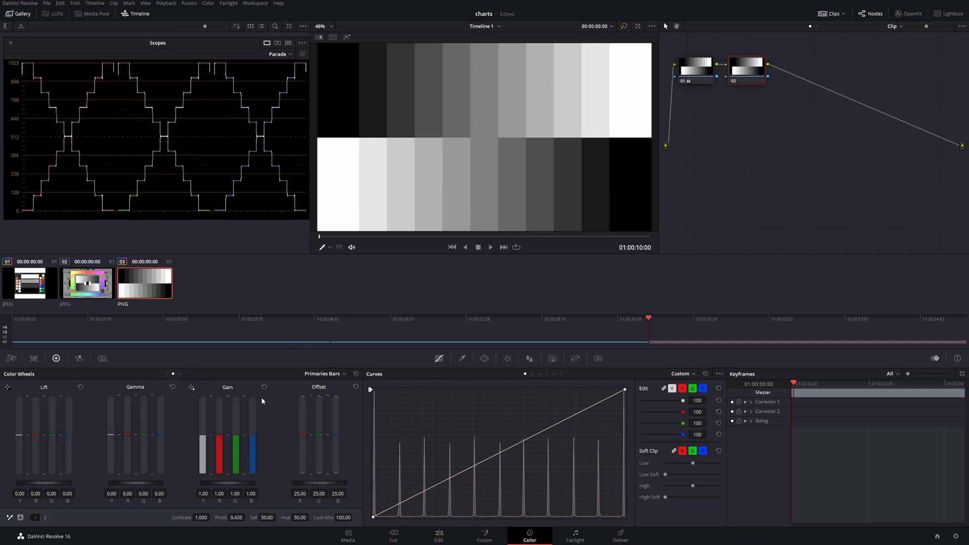
left_click_drag(204, 439, 204, 450)
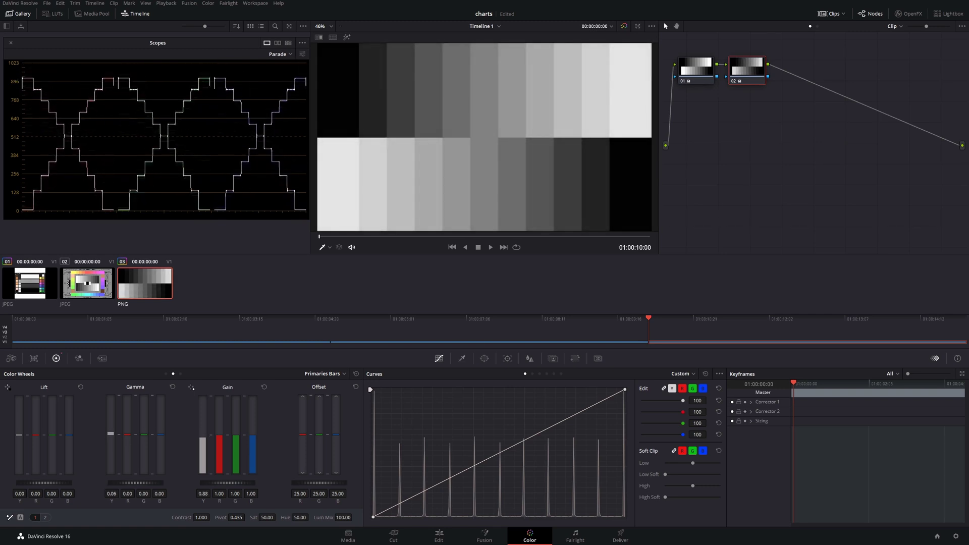
left_click_drag(21, 435, 20, 426)
left_click(81, 387)
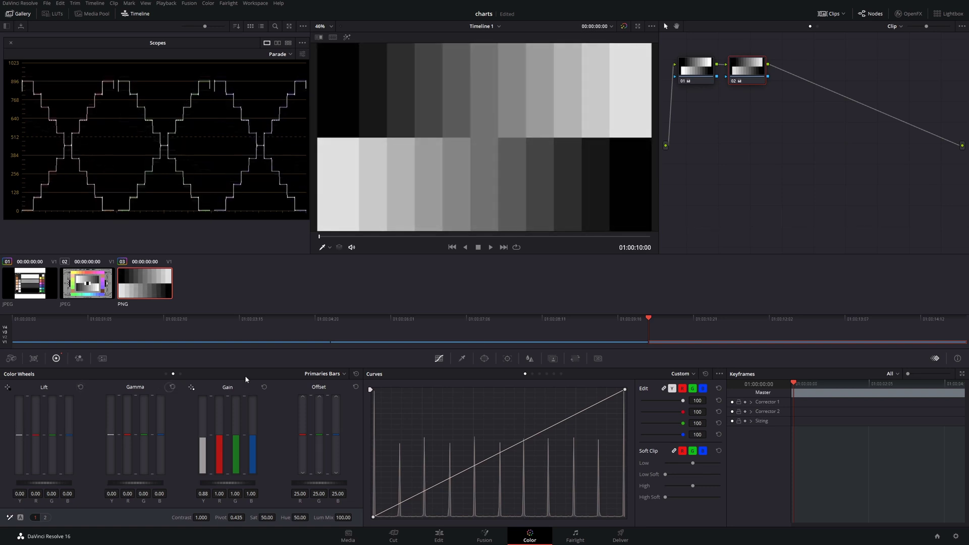
left_click(267, 385)
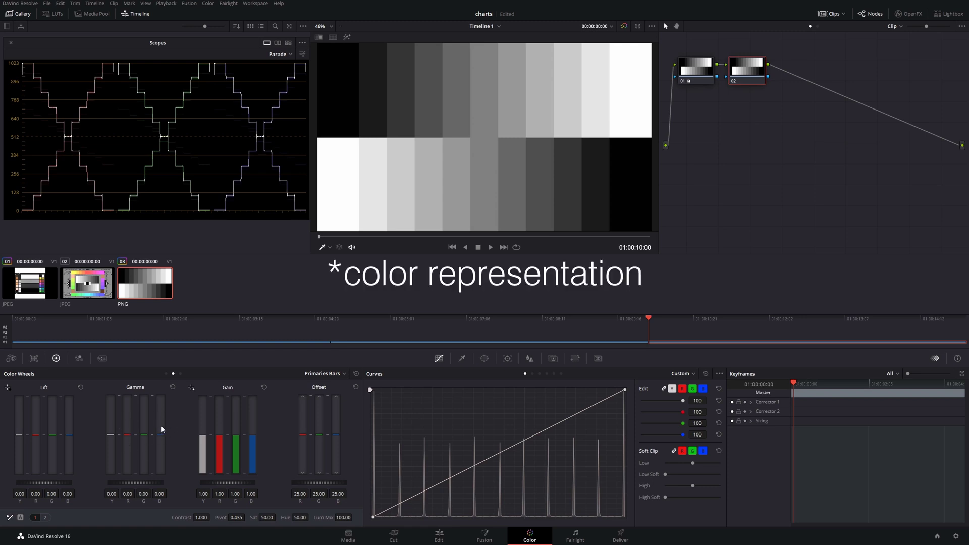
- Return to the primaries wheels, save the project, and draw crossing double-headed axes over the Gain wheel
left_click(166, 375)
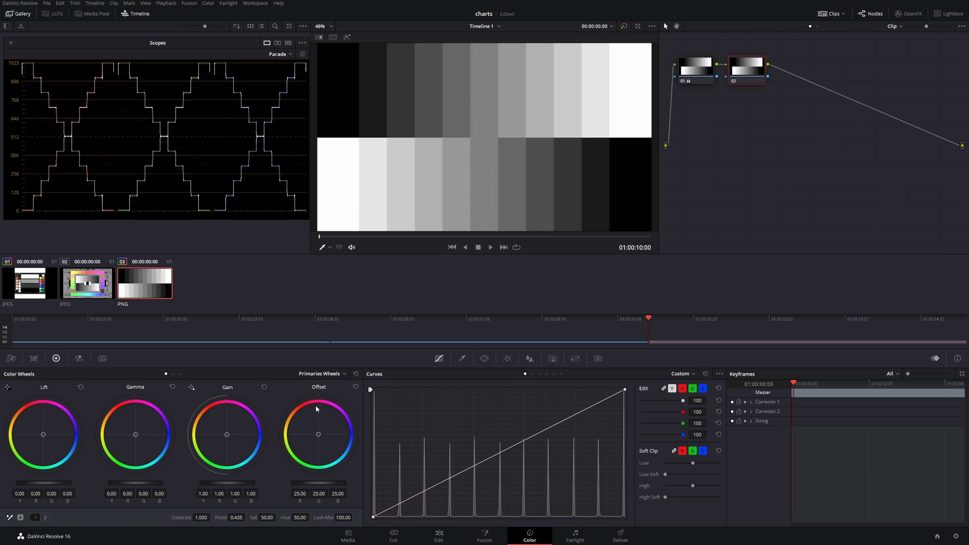
key("ctrl+s")
left_click_drag(226, 413, 228, 468)
left_click_drag(223, 410, 230, 410)
left_click_drag(222, 462, 228, 462)
- Label the Gain wheel's axes C_R and C_B, and add the notes Y→B and an arrow up to R
left_click_drag(239, 423, 240, 431)
left_click_drag(245, 432, 244, 440)
mouse_move(243, 430)
left_mouse_down()
mouse_move(256, 435)
mouse_move(204, 438)
mouse_move(258, 439)
mouse_move(272, 458)
left_mouse_up()
left_click(273, 450)
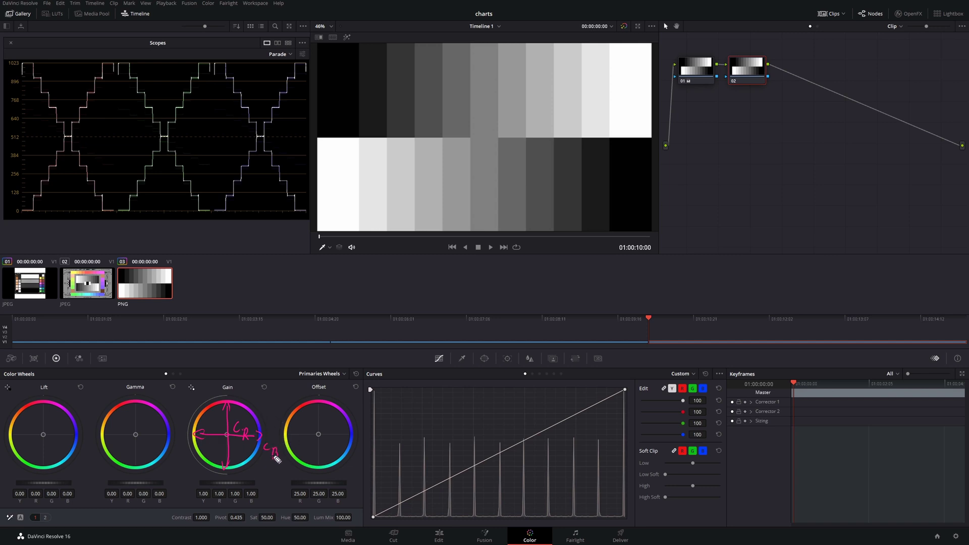
left_click_drag(262, 468, 303, 487)
left_click_drag(238, 395, 241, 406)
left_click_drag(234, 368, 247, 419)
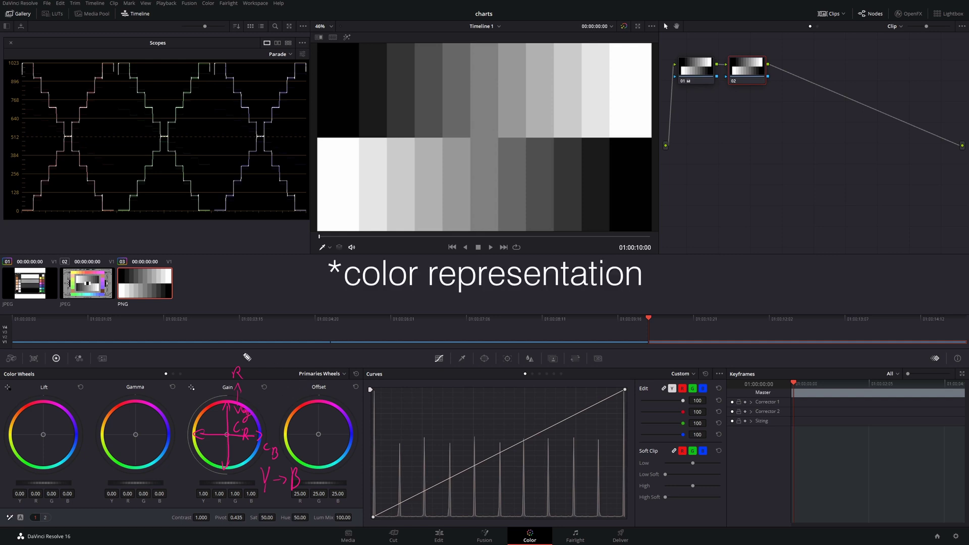
- Switch to the primaries bars and circle the lowest dark step on the red, green and blue parade traces
left_click(173, 374)
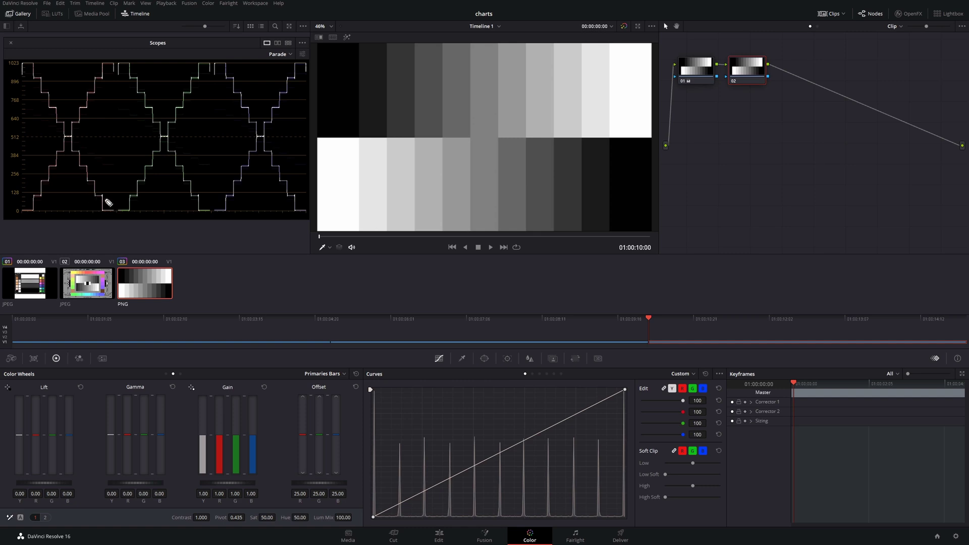
left_click_drag(102, 191, 103, 195)
left_click_drag(199, 188, 200, 195)
left_click_drag(294, 189, 294, 196)
- Reset Offset, tint the shadows green with the green Lift bar, and bring that bar back to near neutral
mouse_move(304, 437)
left_mouse_down()
mouse_move(305, 424)
mouse_move(305, 447)
mouse_move(305, 438)
left_mouse_up()
left_click(356, 387)
left_click_drag(54, 406, 54, 406)
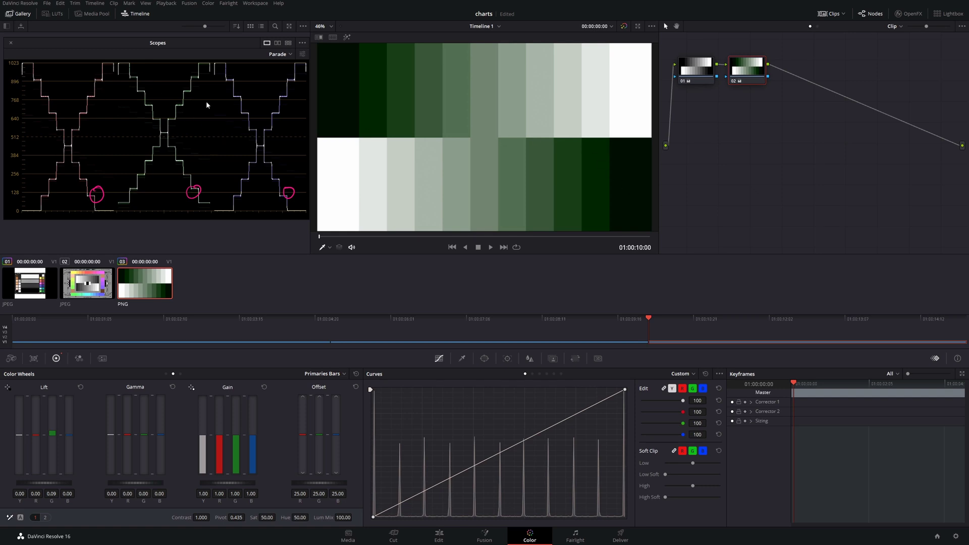
left_click(278, 43)
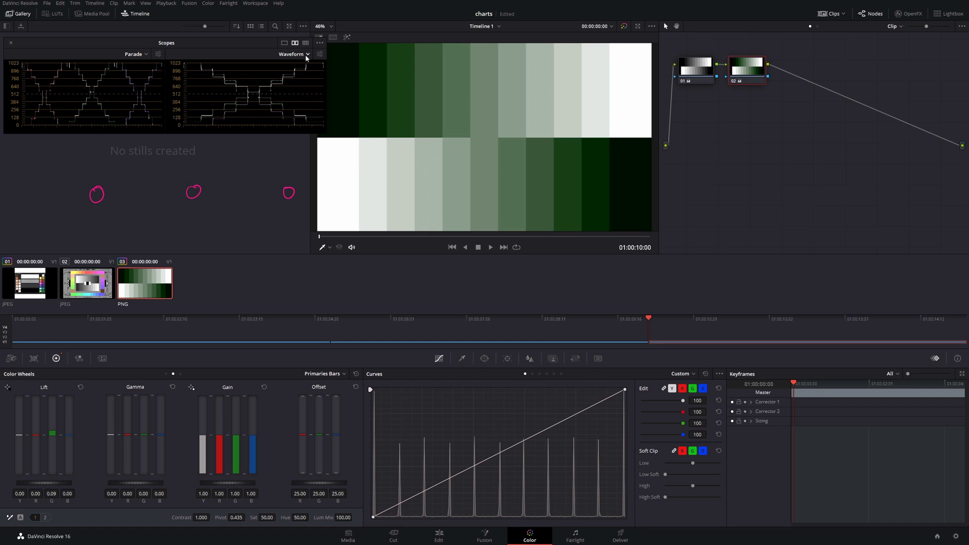
left_click(285, 44)
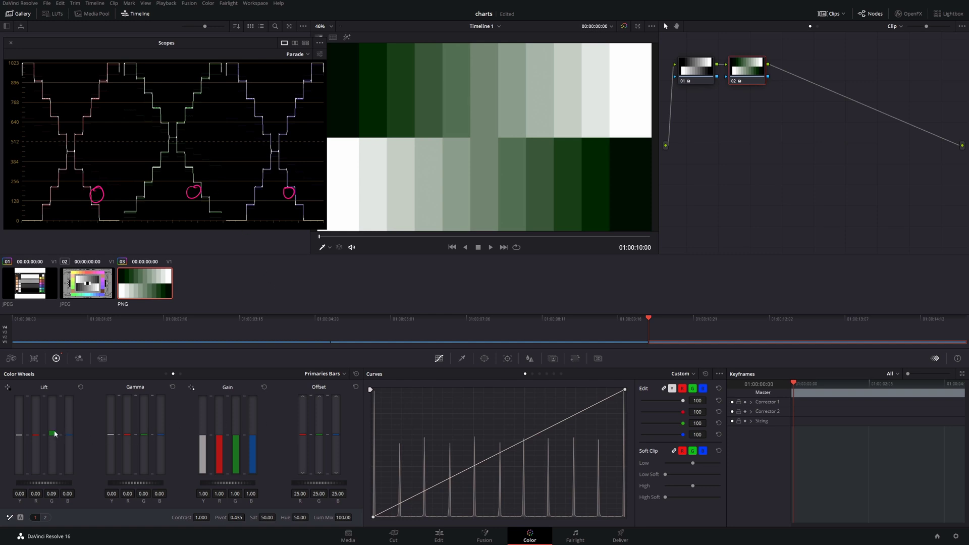
left_click_drag(54, 434, 54, 447)
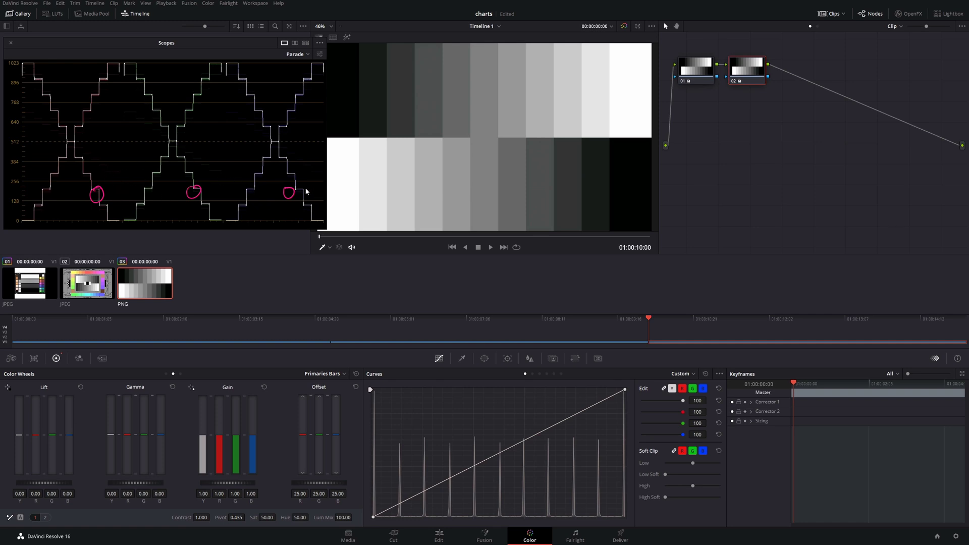
- Save the project, outline the Contrast-to-Lum Mix row, and set blue Gain to 0.96 with Lum Mix at 0
key("ctrl+s")
mouse_move(173, 509)
left_mouse_down()
mouse_move(207, 531)
mouse_move(359, 523)
mouse_move(355, 513)
mouse_move(174, 508)
left_mouse_up()
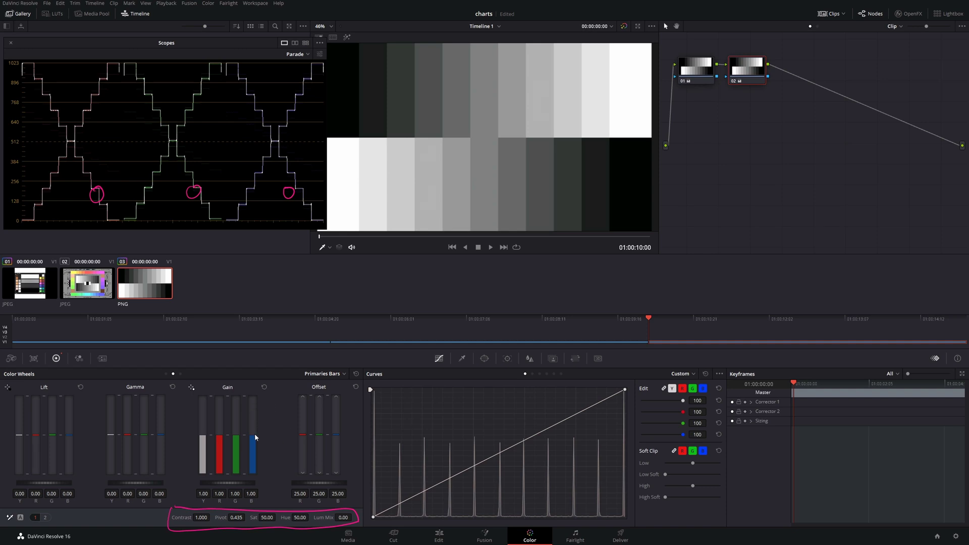
mouse_move(253, 434)
left_mouse_down()
mouse_move(253, 445)
mouse_move(249, 385)
left_mouse_up()
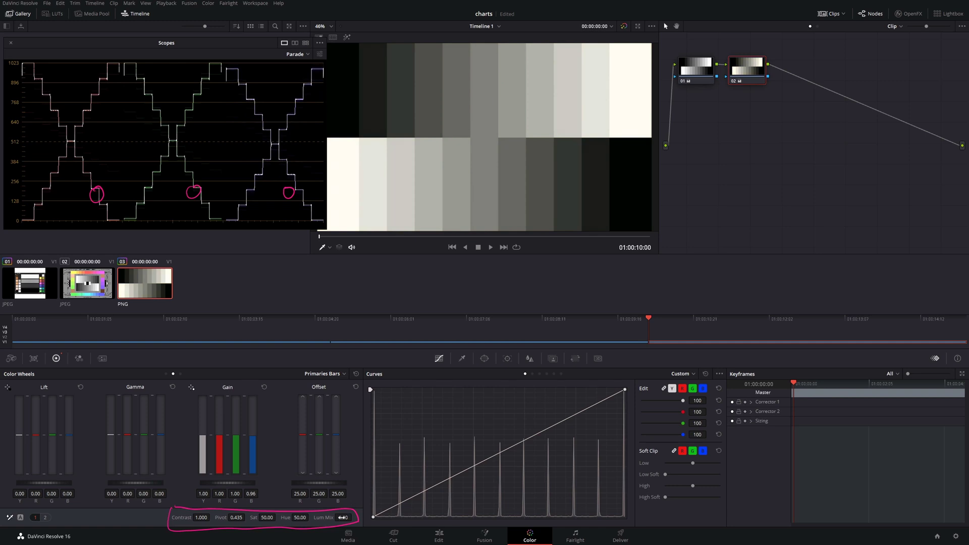
- Raise Lum Mix to 99.40 and increase blue Gain to 1.28
left_click_drag(344, 517, 650, 512)
mouse_move(254, 441)
left_mouse_down()
mouse_move(255, 476)
mouse_move(256, 412)
left_mouse_up()
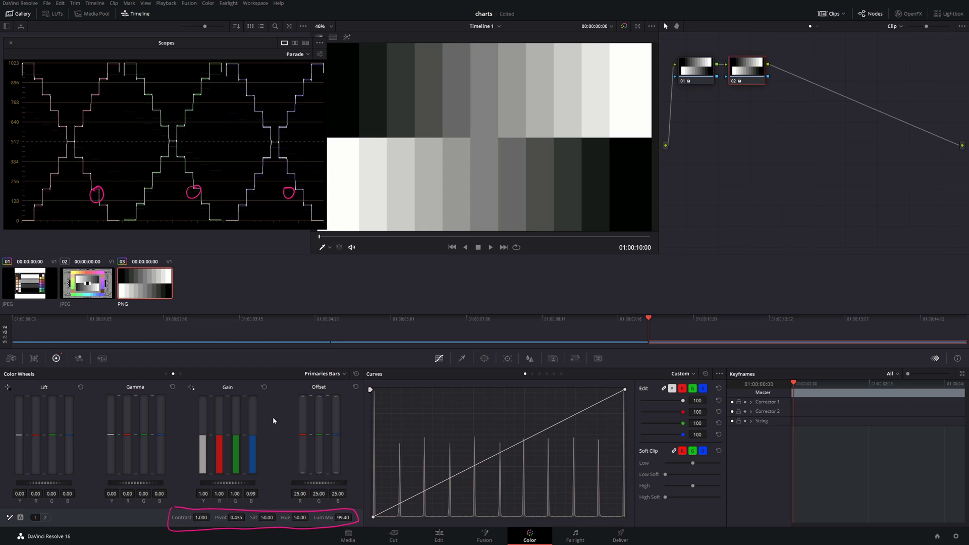
left_click_drag(255, 440, 263, 392)
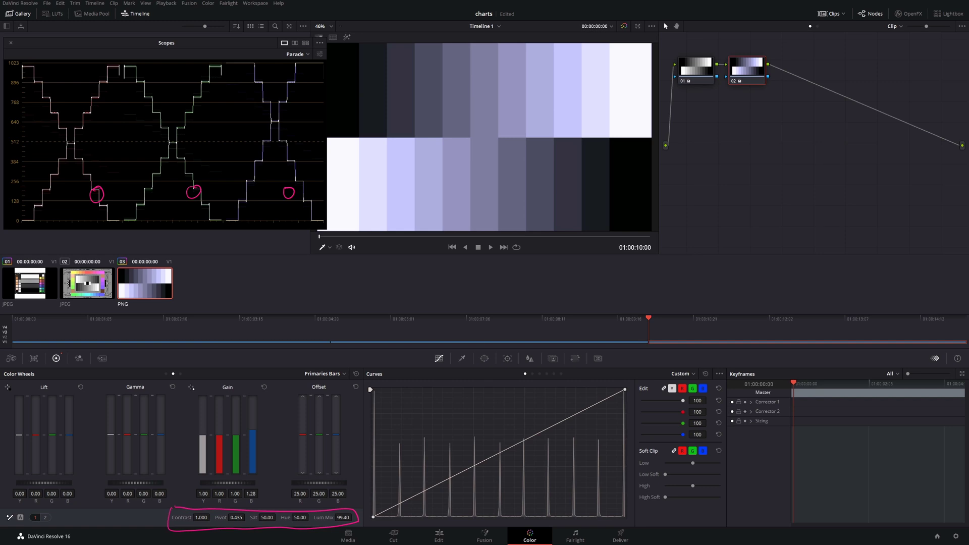
- Draw arrows on the parade scope pointing up at the blue highlights and down at the green and red highlights
mouse_move(305, 78)
left_mouse_down()
mouse_move(307, 98)
mouse_move(311, 79)
left_mouse_up()
mouse_move(209, 88)
left_mouse_down()
mouse_move(212, 107)
mouse_move(217, 96)
left_mouse_up()
left_click_drag(103, 93, 104, 110)
left_click_drag(99, 100, 110, 98)
- Raise blue Lift to 0.12, reset Lift, and try the blue Lift bar again
left_click_drag(69, 440, 74, 435)
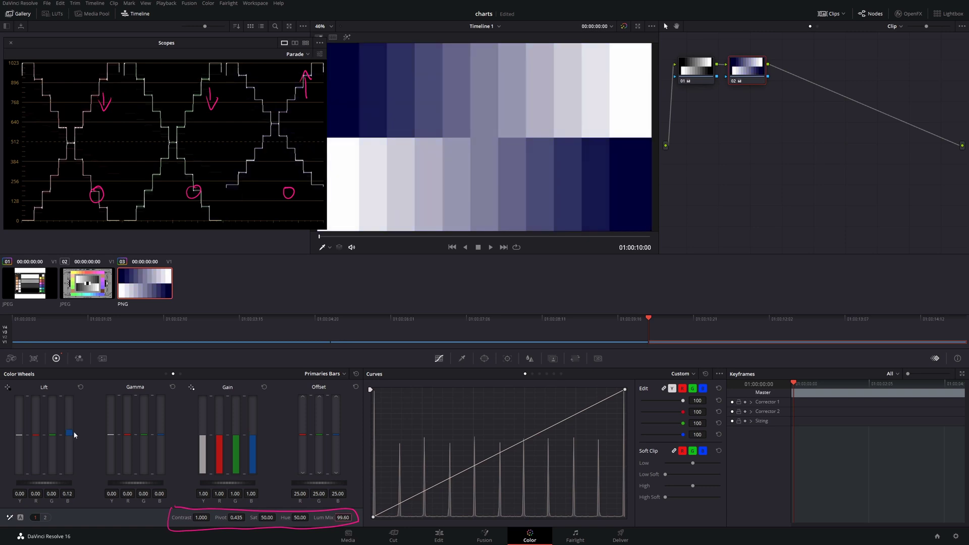
left_click(80, 387)
mouse_move(69, 437)
left_mouse_down()
mouse_move(69, 428)
mouse_move(70, 437)
left_mouse_up()
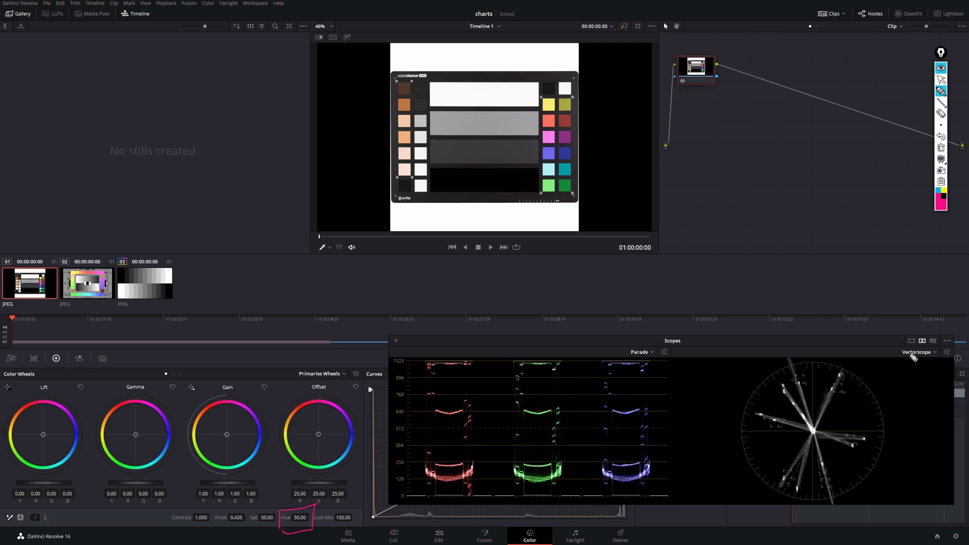
- Circle the Vectorscope heading and handwrite HS beside the vectorscope plot, scribbling out the extra letter
mouse_move(889, 346)
left_mouse_down()
mouse_move(924, 362)
mouse_move(945, 357)
mouse_move(899, 331)
mouse_move(884, 353)
left_mouse_up()
mouse_move(690, 368)
left_mouse_down()
mouse_move(684, 372)
mouse_move(700, 379)
left_mouse_up()
left_click_drag(721, 367, 721, 379)
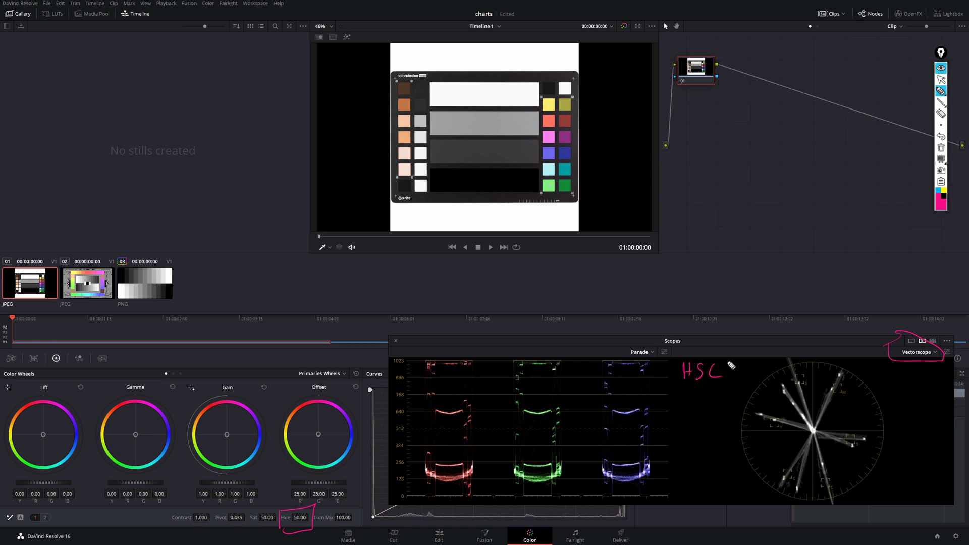
left_click_drag(712, 366, 725, 375)
- Sketch the hue angle α inside the vectorscope circle and note the ranges 0…360° and 0…100% above it
mouse_move(814, 363)
left_mouse_down()
mouse_move(874, 384)
mouse_move(886, 407)
mouse_move(882, 461)
mouse_move(851, 494)
mouse_move(791, 503)
mouse_move(765, 489)
mouse_move(753, 464)
mouse_move(755, 400)
mouse_move(804, 363)
mouse_move(817, 433)
mouse_move(854, 384)
mouse_move(836, 394)
left_mouse_up()
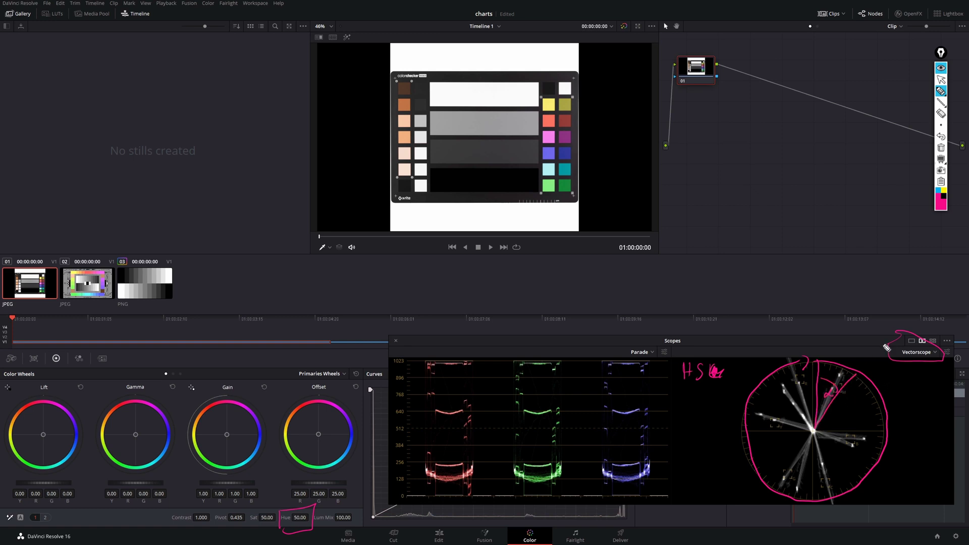
mouse_move(762, 325)
left_mouse_down()
mouse_move(776, 339)
mouse_move(800, 325)
mouse_move(839, 326)
left_mouse_up()
left_click(781, 326)
left_click(781, 331)
left_click(814, 331)
left_click(820, 331)
left_click_drag(854, 321, 866, 318)
left_click_drag(799, 341, 873, 346)
left_click(811, 346)
left_click(815, 346)
left_click(820, 346)
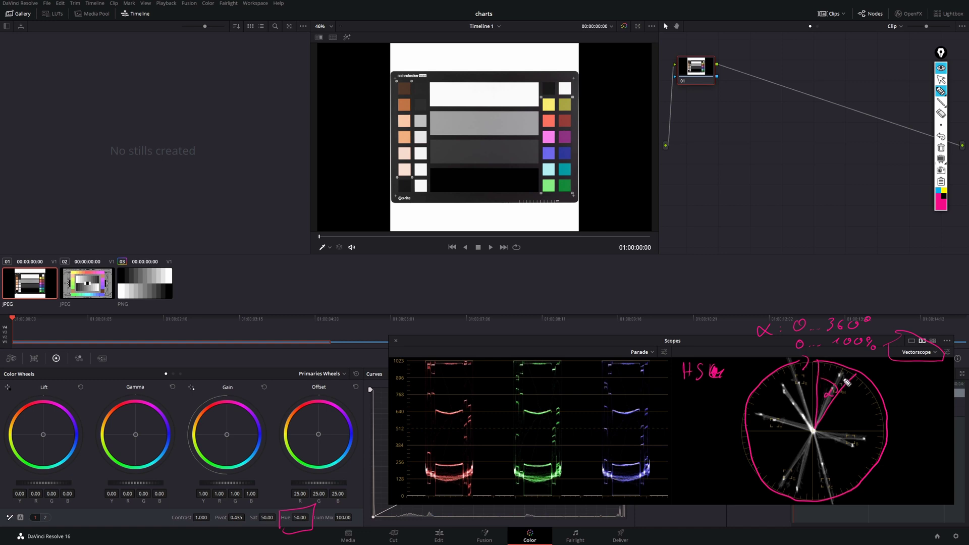
- Mark the upper vectorscope spoke as 50 with a clockwise arrow, set Hue to 51.72, and clear the annotations
mouse_move(841, 375)
left_mouse_down()
mouse_move(853, 353)
mouse_move(838, 355)
left_mouse_up()
left_click_drag(859, 382, 873, 400)
left_click_drag(865, 396, 873, 395)
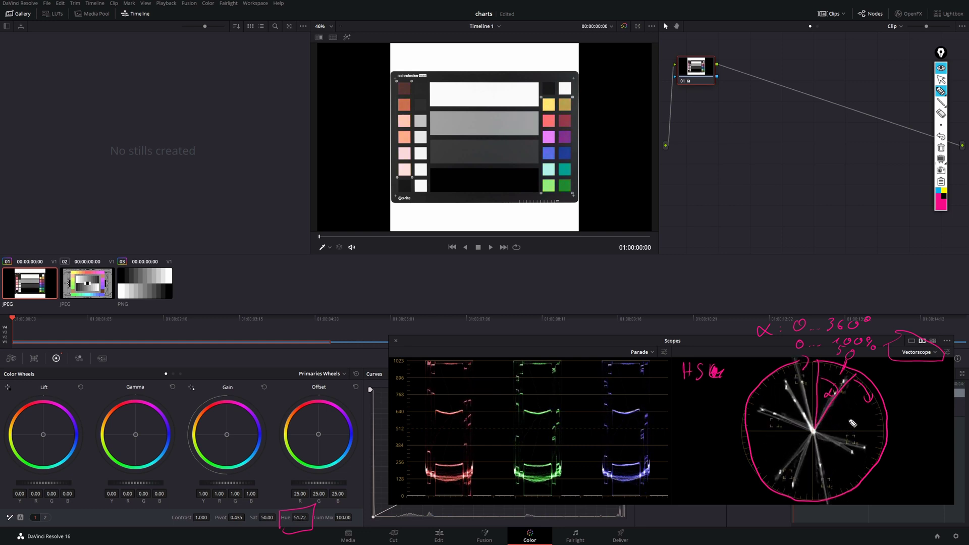
left_click(941, 148)
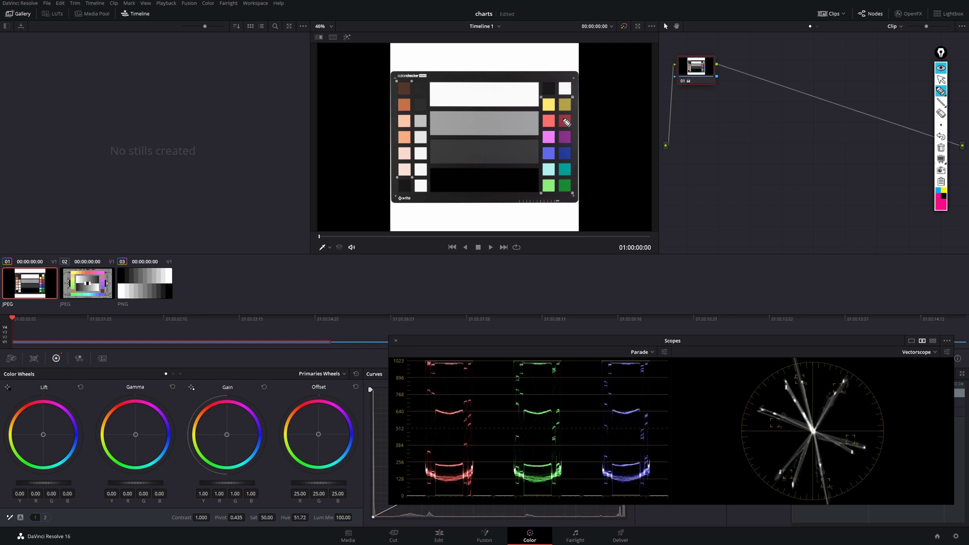
- Outline the chart's purple patch in magenta and blue, set Hue to 36.80, and draw rotation arrows on the vectorscope
mouse_move(565, 136)
left_mouse_down()
mouse_move(560, 147)
mouse_move(571, 129)
mouse_move(575, 144)
left_mouse_up()
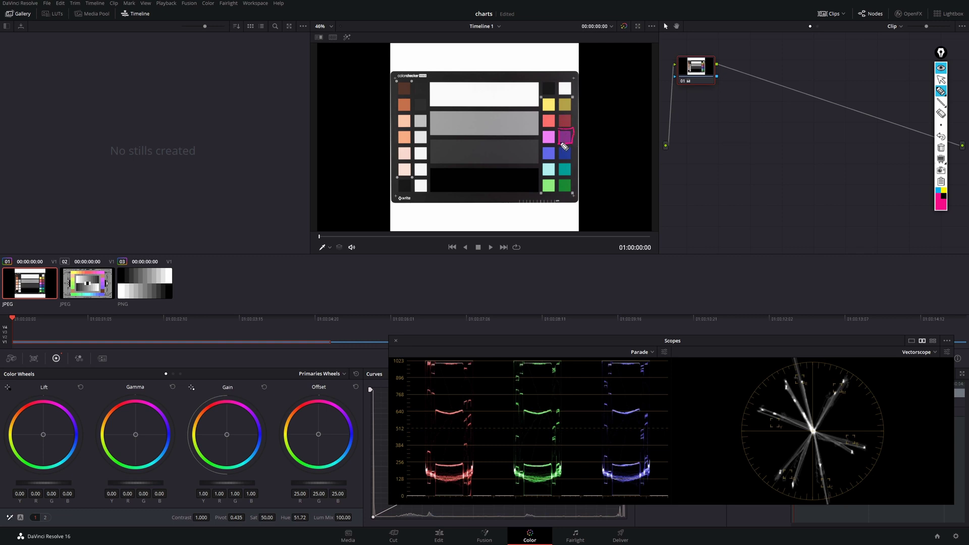
left_click(937, 193)
mouse_move(564, 133)
left_mouse_down()
mouse_move(569, 147)
mouse_move(562, 132)
mouse_move(577, 128)
left_mouse_up()
mouse_move(843, 394)
left_mouse_down()
mouse_move(846, 423)
mouse_move(840, 414)
left_mouse_up()
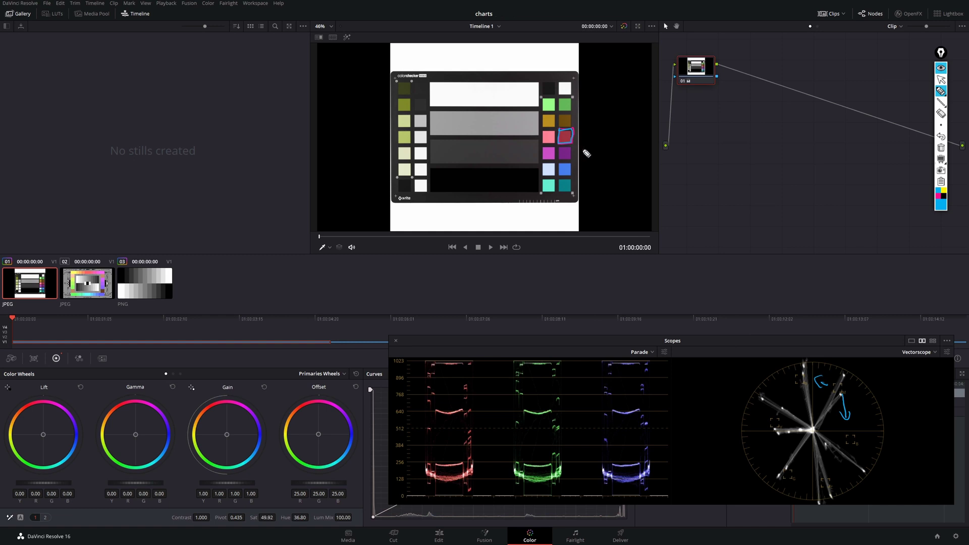
- Clear the annotations, including a brief mark at the vectorscope's lower-left spokes, and outline the Sat value in blue
left_click(940, 148)
mouse_move(775, 438)
left_mouse_down()
mouse_move(777, 463)
mouse_move(782, 456)
left_mouse_up()
left_click(941, 148)
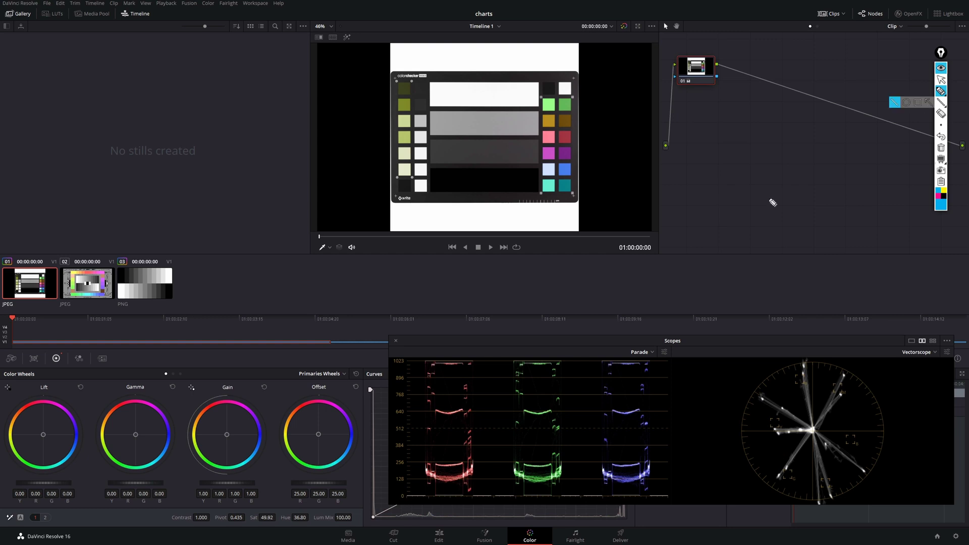
mouse_move(253, 511)
left_mouse_down()
mouse_move(252, 528)
mouse_move(284, 525)
mouse_move(268, 521)
left_mouse_up()
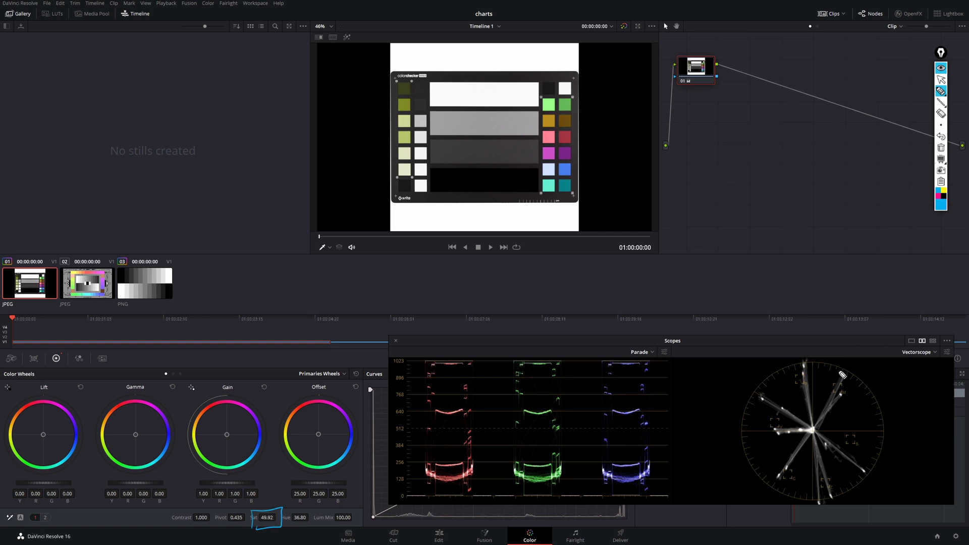
- Sketch the angle between two spokes on the vectorscope with a clockwise arrow and label it "α: Hue"
left_click_drag(822, 361, 867, 391)
mouse_move(814, 360)
left_mouse_down()
mouse_move(813, 432)
mouse_move(879, 392)
left_mouse_up()
mouse_move(867, 352)
left_mouse_down()
mouse_move(893, 368)
mouse_move(915, 365)
left_mouse_up()
left_click(877, 355)
left_click(877, 359)
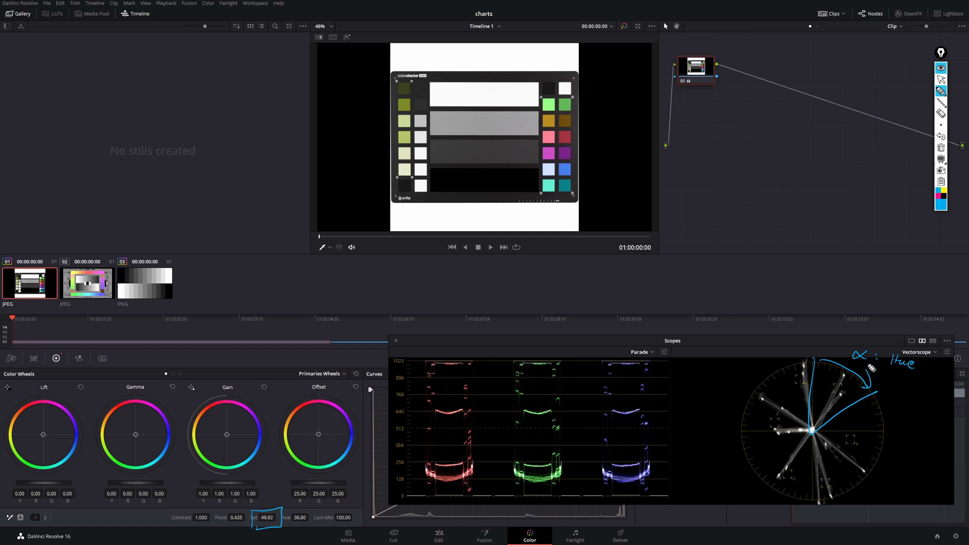
- Circle two points on the vectorscope's upper-right spoke, and mark the lower-right spoke's radius and end point with the label "α, r"
left_click_drag(847, 376, 846, 392)
left_click_drag(867, 471, 866, 466)
mouse_move(880, 443)
left_mouse_down()
mouse_move(883, 453)
mouse_move(902, 444)
left_mouse_up()
mouse_move(822, 433)
left_mouse_down()
mouse_move(865, 469)
mouse_move(824, 438)
left_mouse_up()
left_click_drag(869, 464, 871, 474)
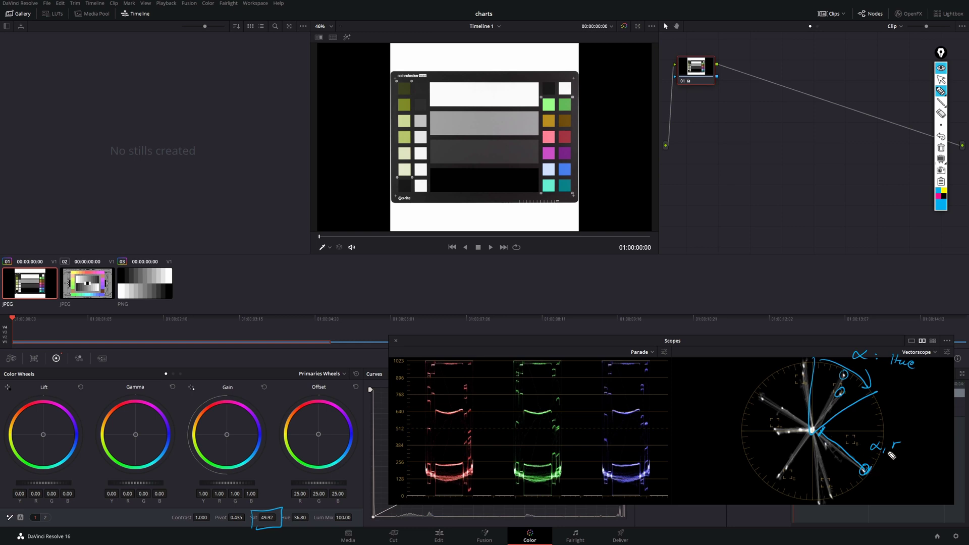
- Change the radius label to "s" with the note "s: sat", and highlight the Sat value and the vectorscope's lower-right spoke in blue
left_click_drag(899, 441, 899, 453)
mouse_move(894, 478)
left_mouse_down()
mouse_move(932, 482)
mouse_move(934, 468)
left_mouse_up()
left_click_drag(275, 513, 292, 504)
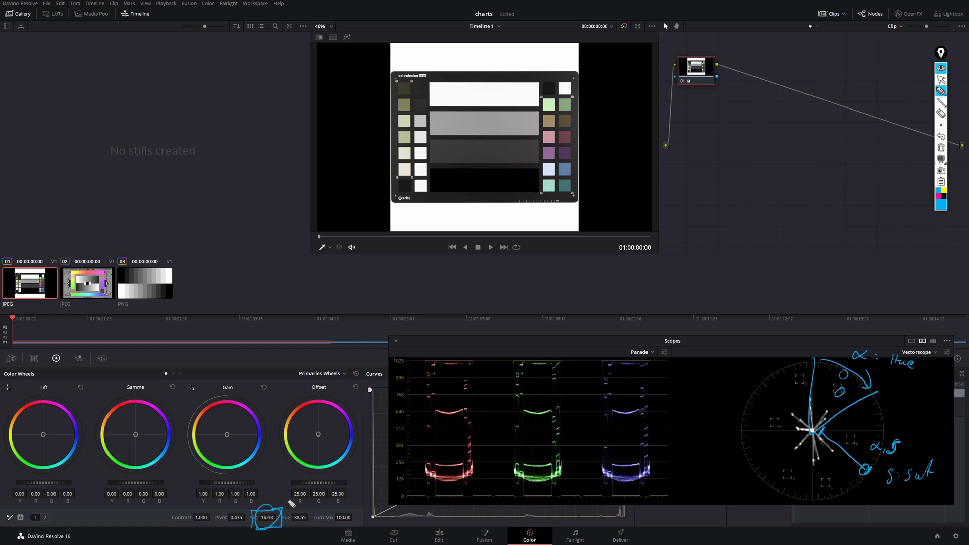
mouse_move(829, 442)
left_mouse_down()
mouse_move(861, 468)
mouse_move(831, 443)
mouse_move(848, 446)
mouse_move(871, 465)
mouse_move(850, 471)
left_mouse_up()
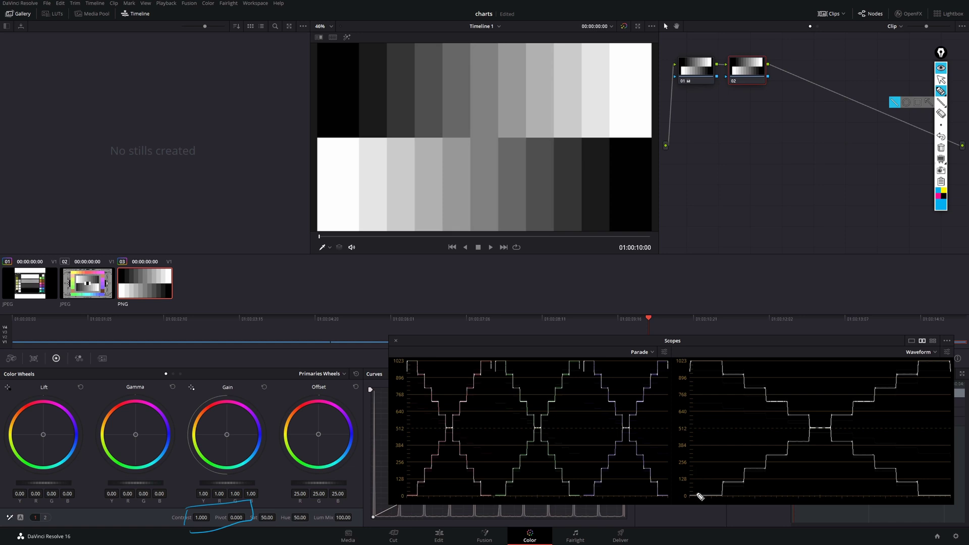
- Mark the waveform's full height with a vertical double-headed arrow, and undo the small arrows sketched beside its steps
mouse_move(700, 368)
left_mouse_down()
mouse_move(700, 500)
mouse_move(698, 360)
mouse_move(703, 370)
left_mouse_up()
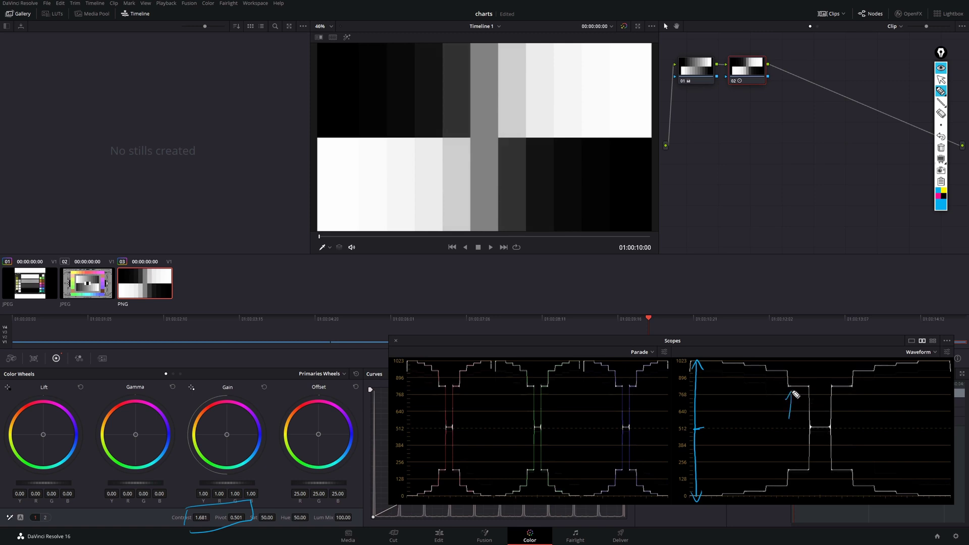
mouse_move(747, 397)
left_mouse_down()
mouse_move(739, 410)
mouse_move(760, 397)
left_mouse_up()
left_click(942, 137)
left_click(942, 138)
left_click(941, 137)
left_click(941, 139)
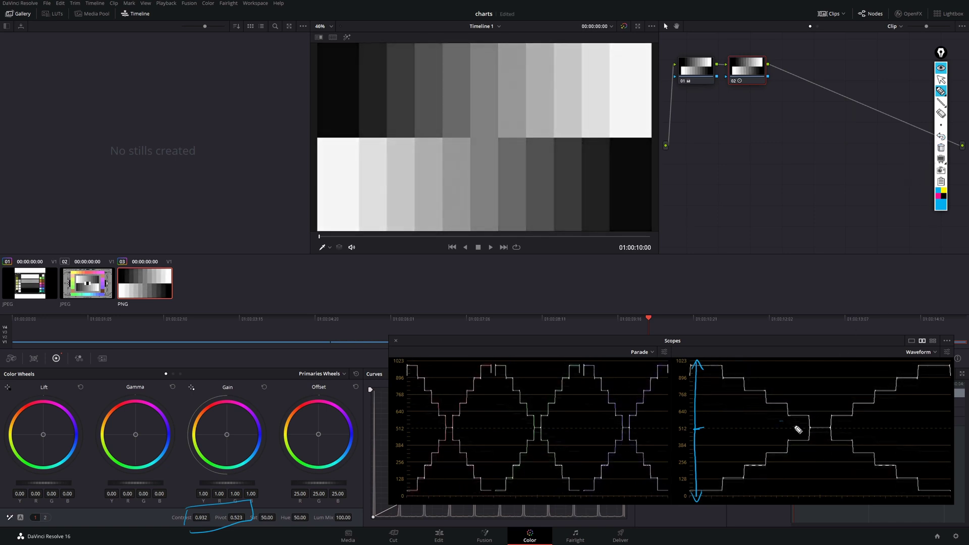
- Draw two small arrows pointing at each other near the waveform's 512 level, and a long downward arrow on each side of the waveform
left_click_drag(787, 437, 787, 426)
left_click_drag(783, 430, 790, 416)
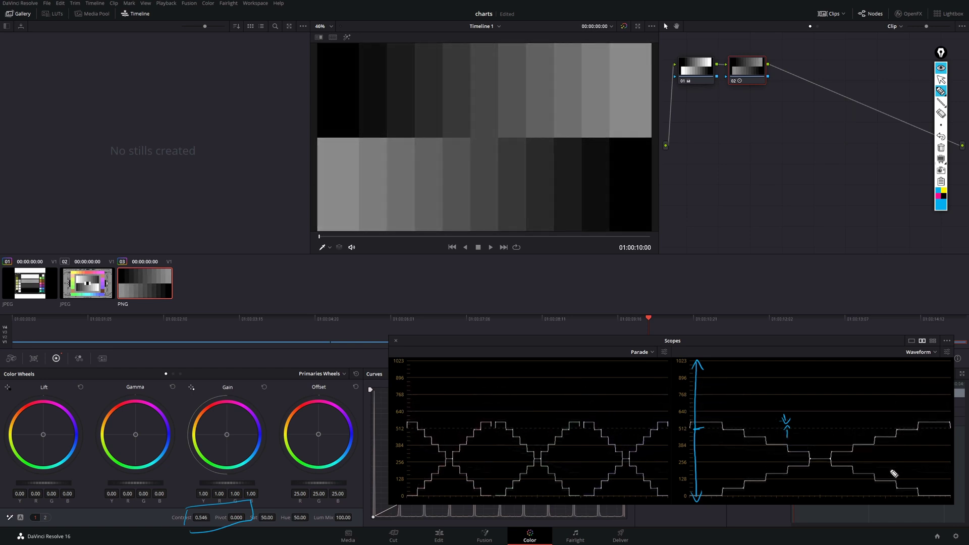
mouse_move(903, 440)
left_mouse_down()
mouse_move(897, 475)
mouse_move(906, 464)
left_mouse_up()
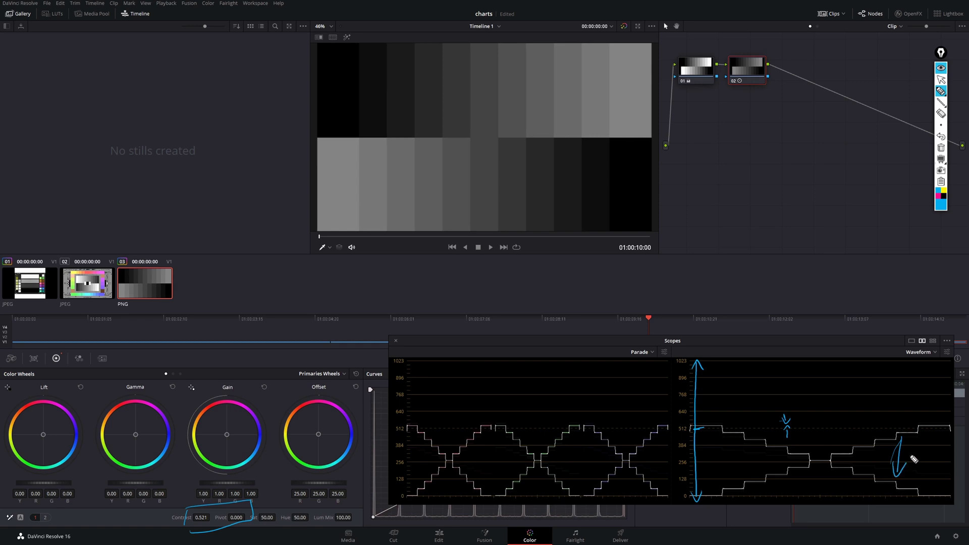
left_click_drag(740, 441, 738, 474)
mouse_move(733, 464)
left_mouse_down()
mouse_move(736, 477)
mouse_move(748, 465)
left_mouse_up()
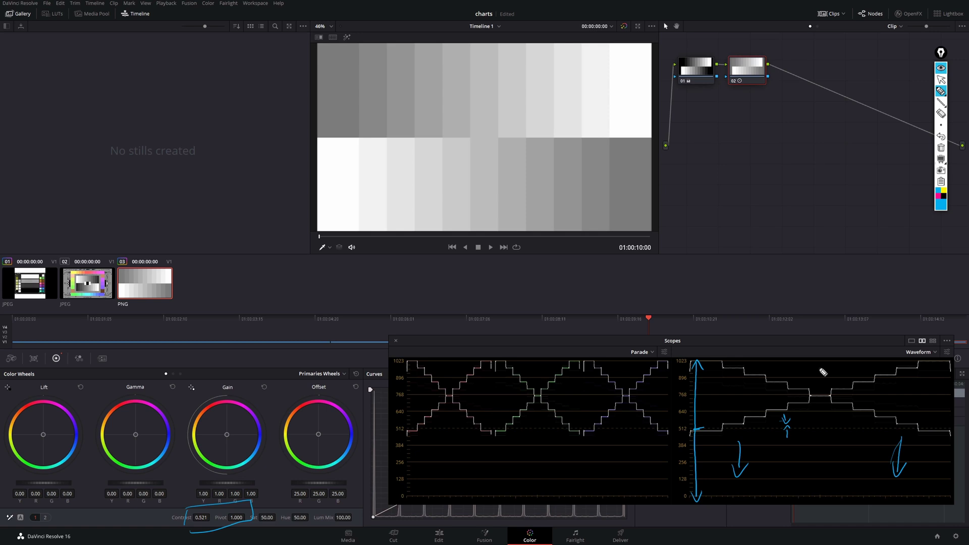
- Reset all primaries adjustments on node 02 and clear all the drawn annotations
left_click(941, 91)
left_click(356, 374)
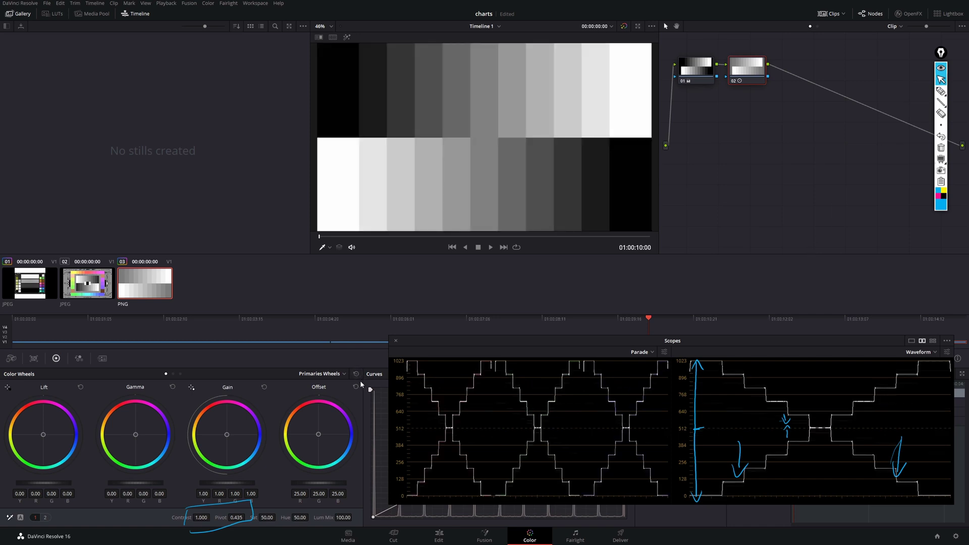
left_click(940, 149)
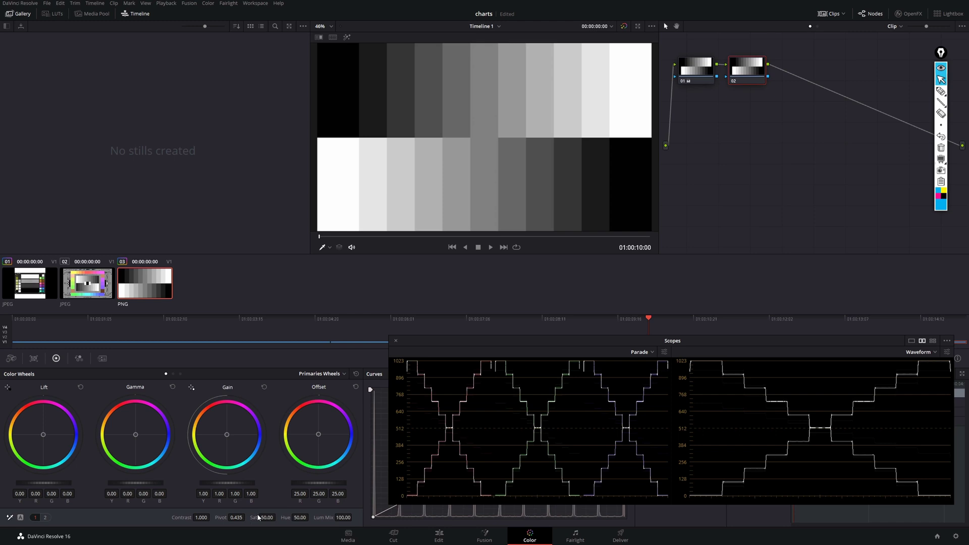
- Draw a horizontal pivot line across the waveform slightly below 512, with arrows pointing up and down away from it
left_click(941, 91)
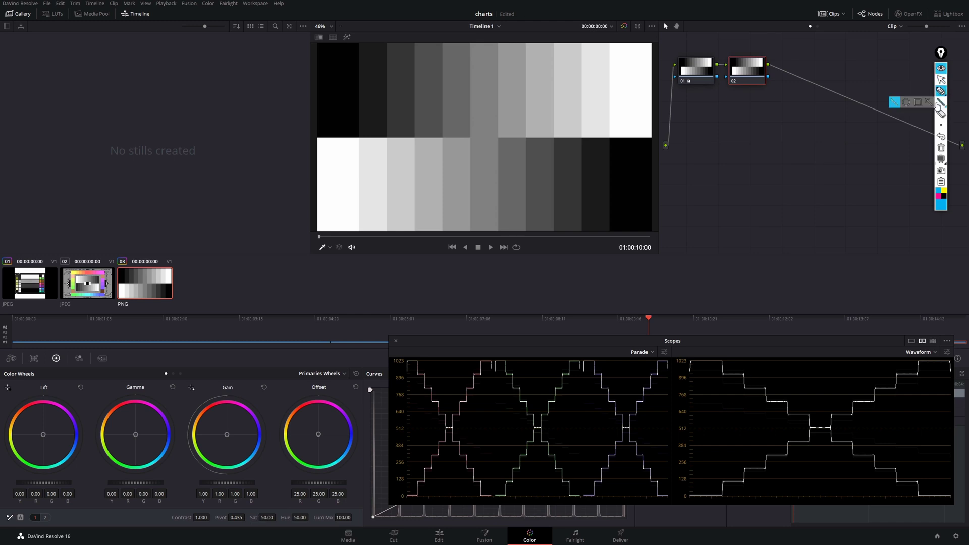
left_click_drag(692, 436, 800, 437)
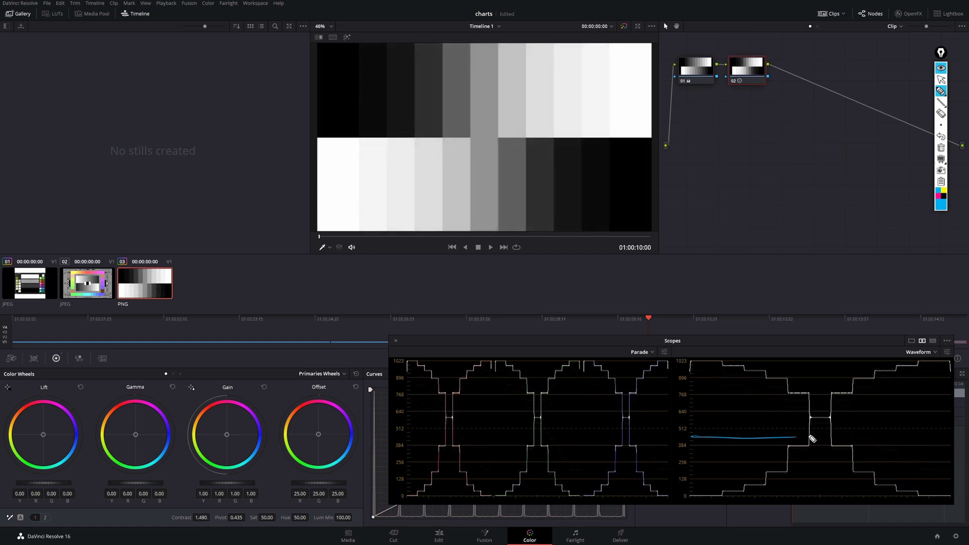
mouse_move(808, 443)
left_mouse_down()
mouse_move(796, 447)
mouse_move(792, 402)
mouse_move(807, 400)
left_mouse_up()
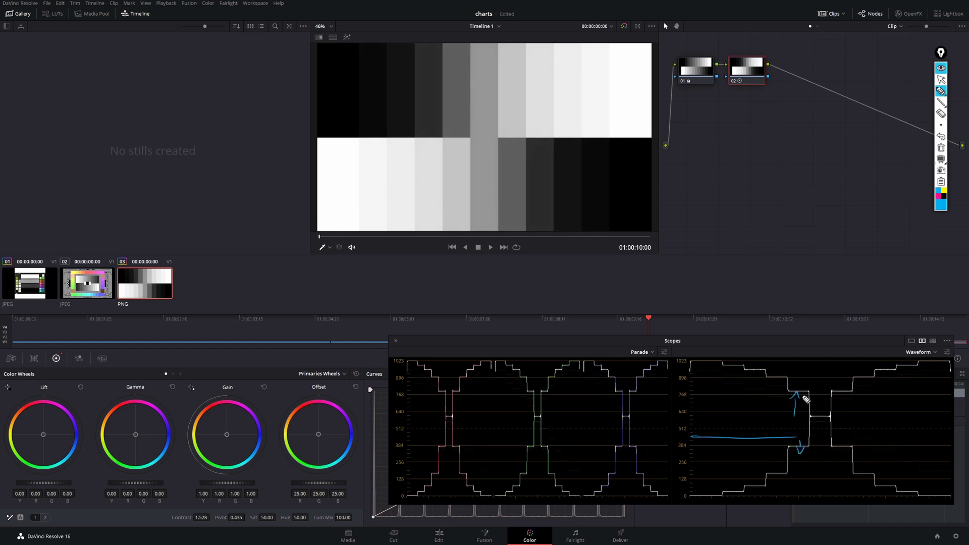